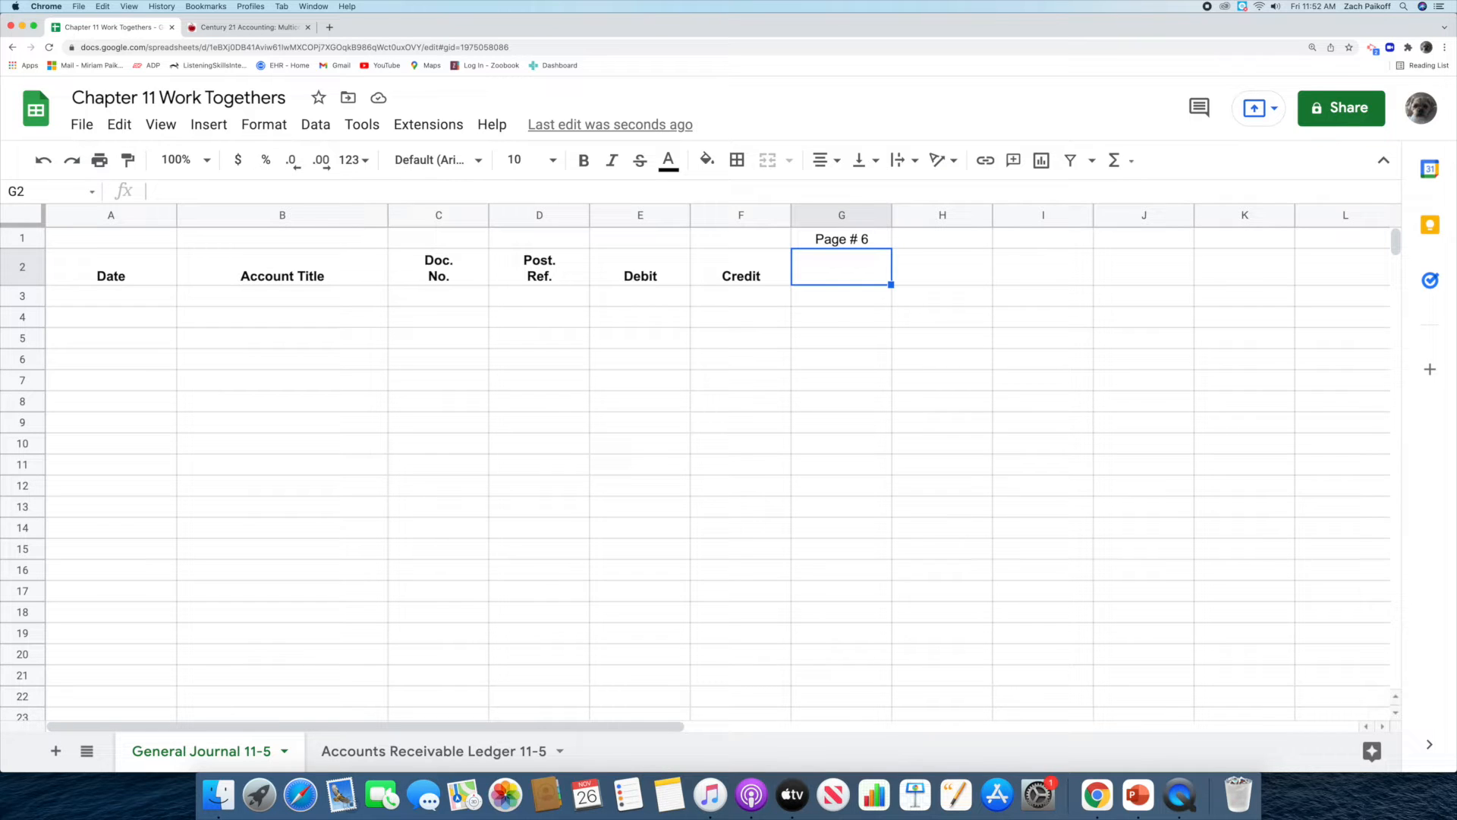
Check the Work Together 11-5 transaction in the textbook and enter June 3, 2021 as the first general journal date.
left_click(246, 25)
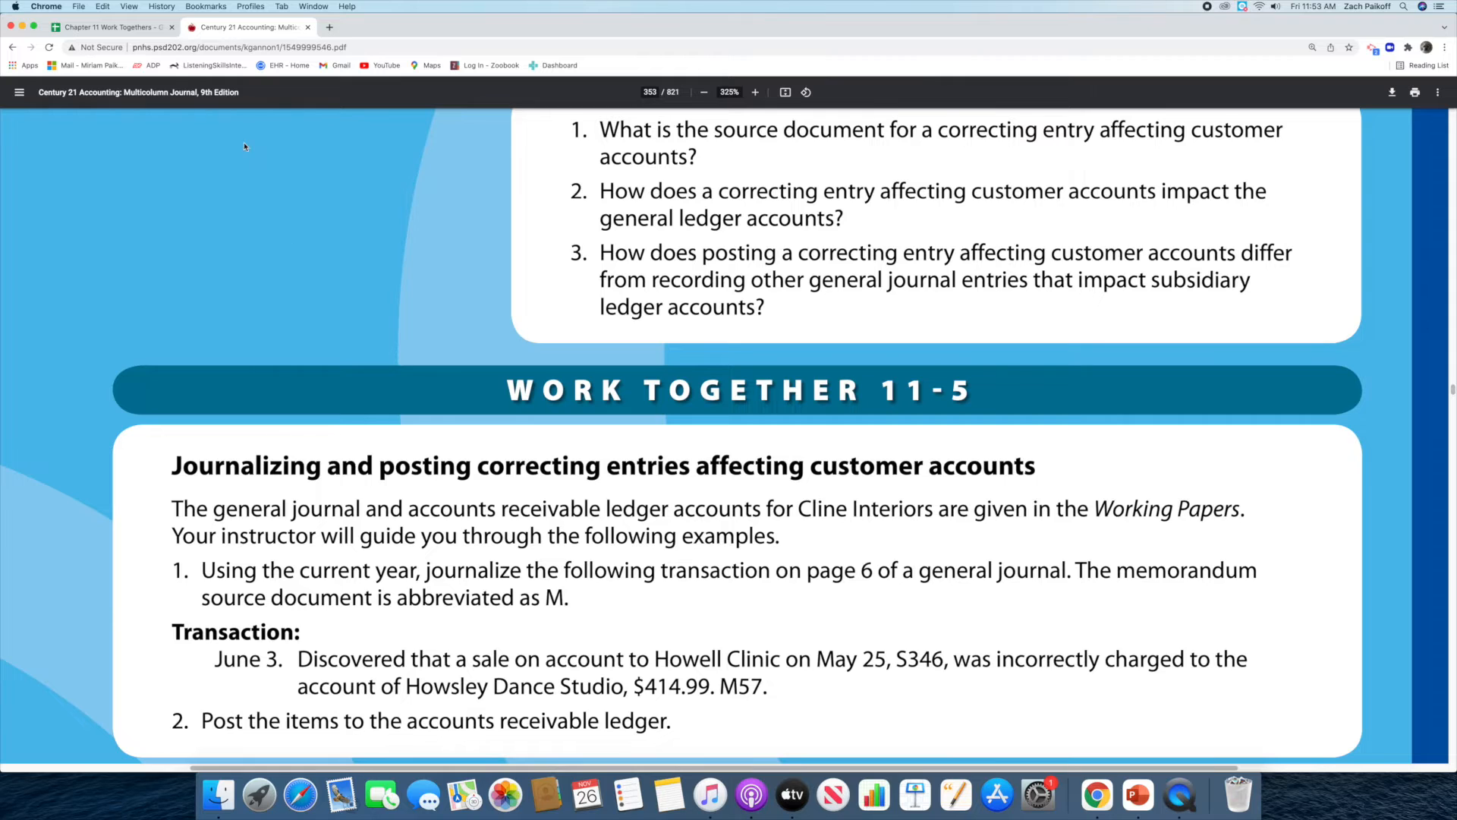
left_click(116, 32)
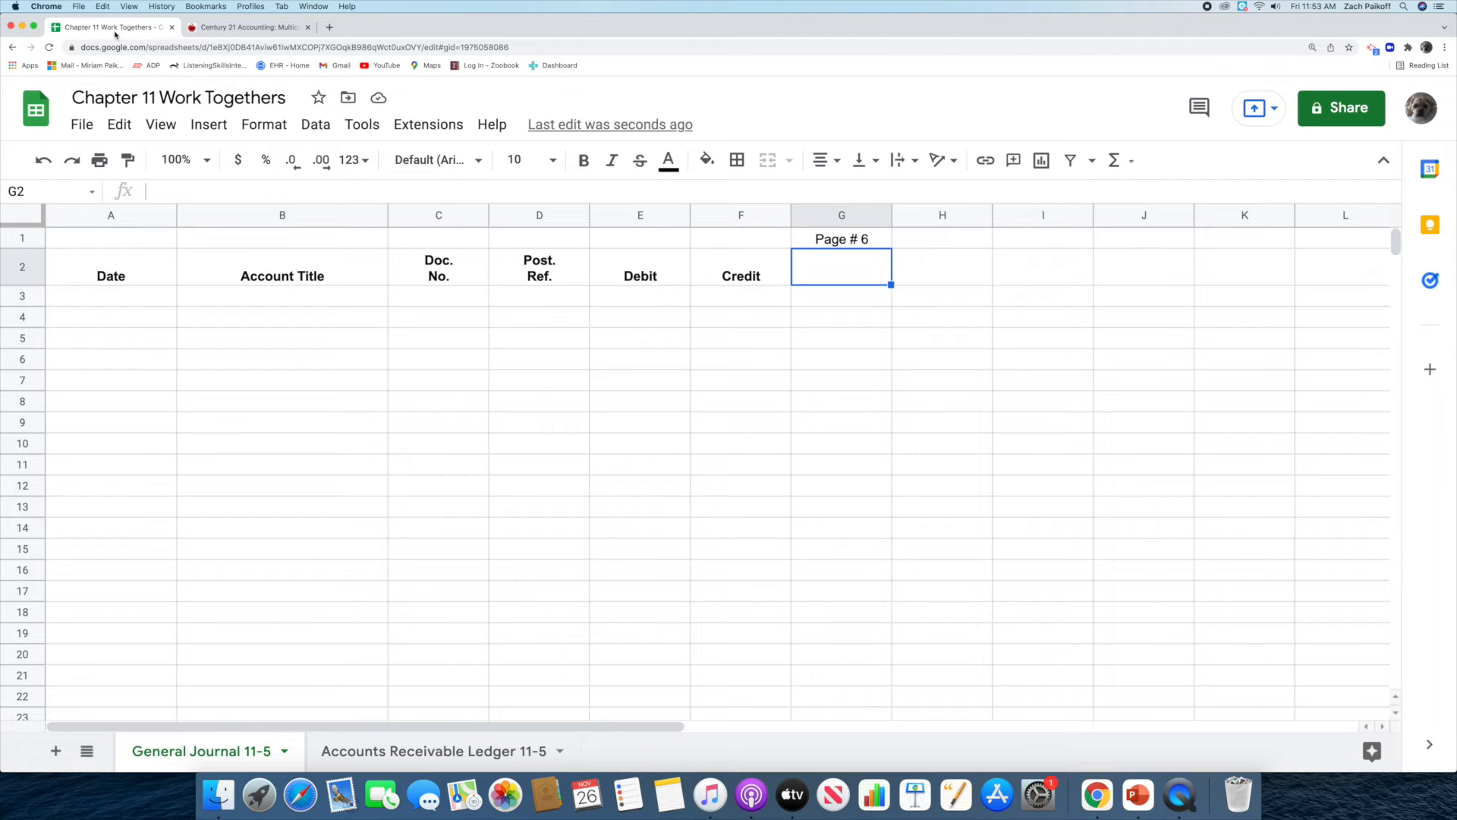
double_click(124, 297)
type("J")
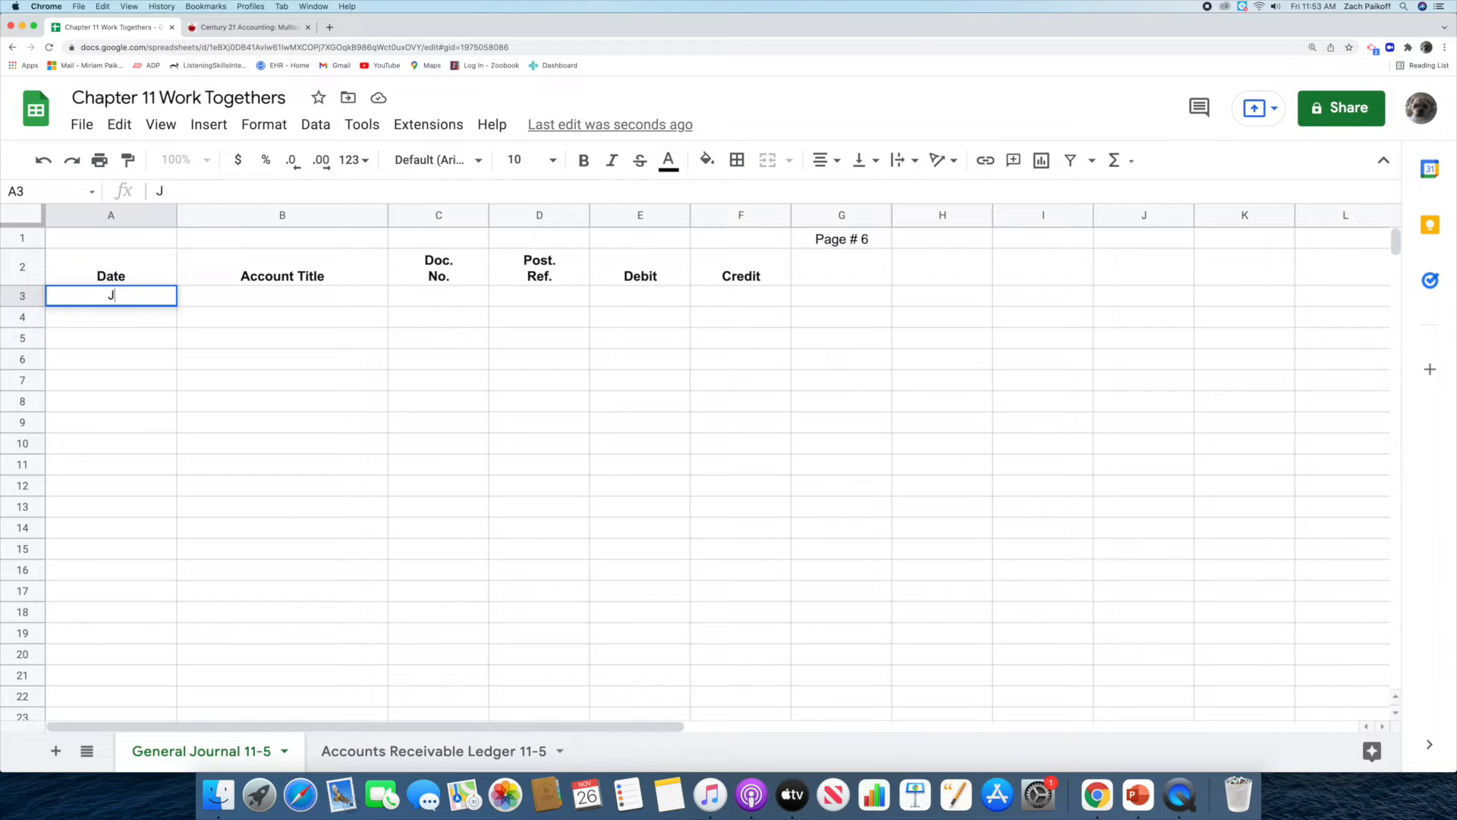
type("une 3, 2021")
key("Return")
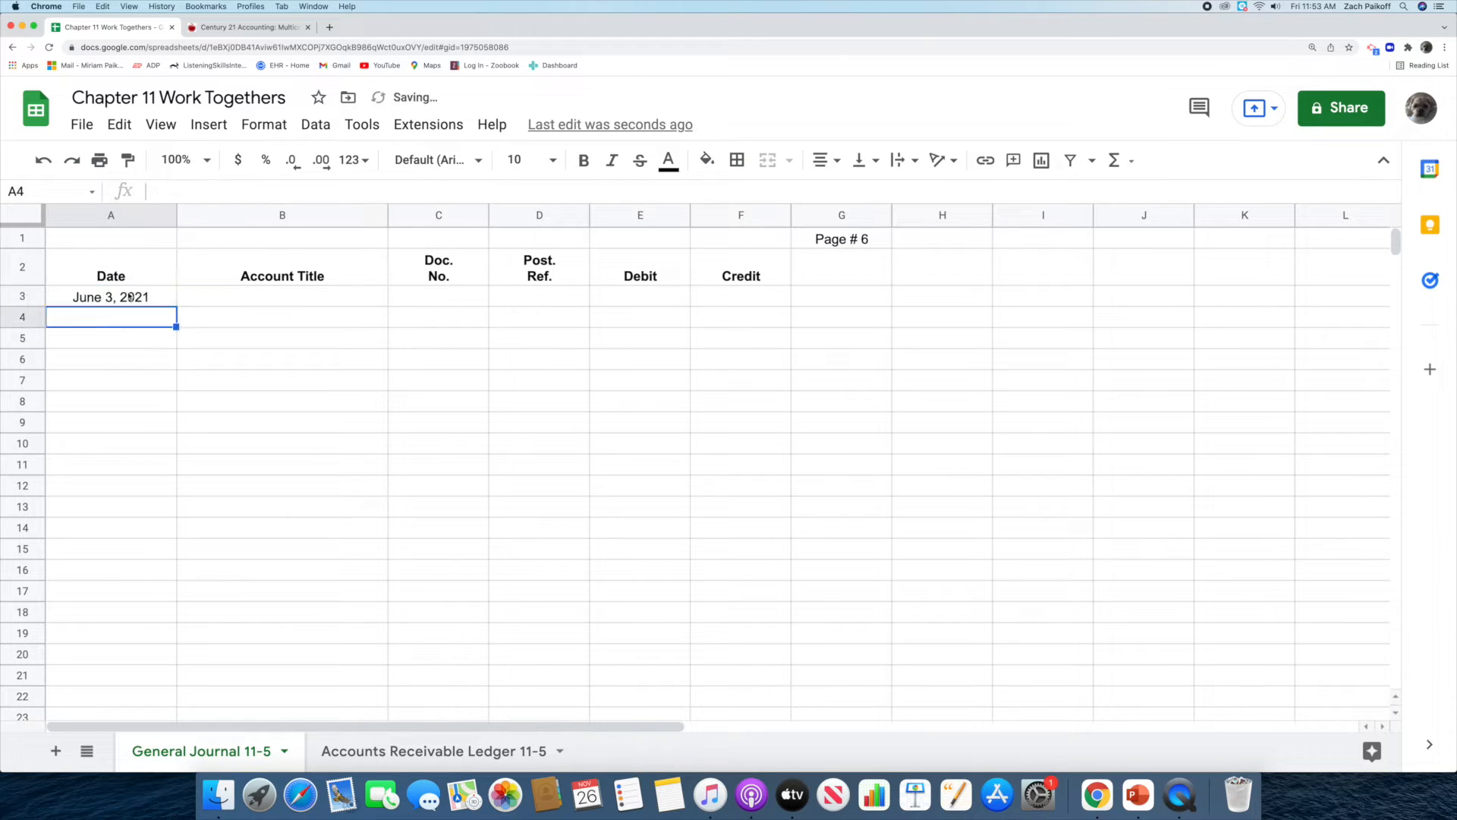
Enter Howell Clinic as the account title on the June 3 journal line.
left_click(236, 301)
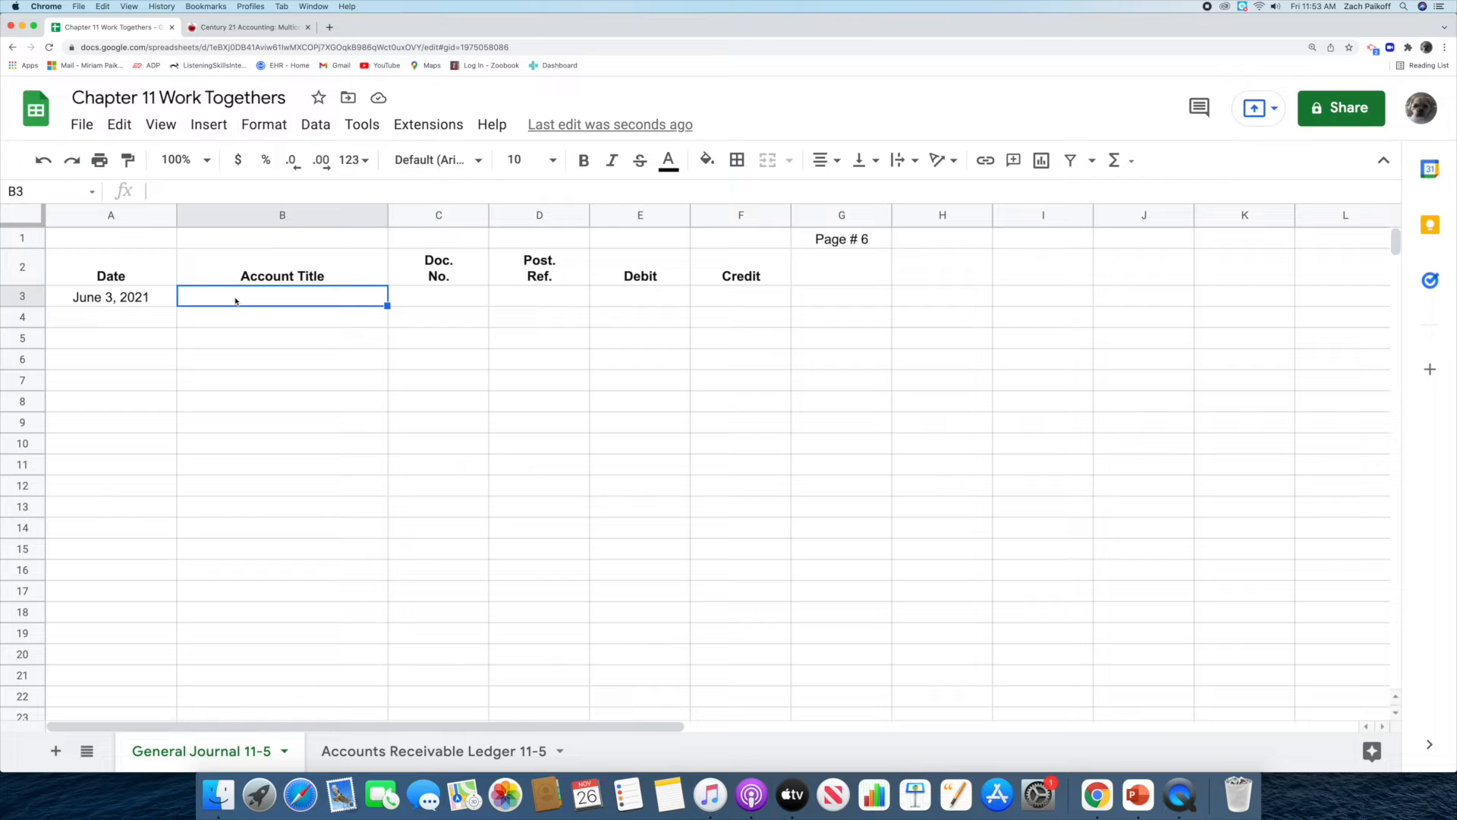
double_click(234, 294)
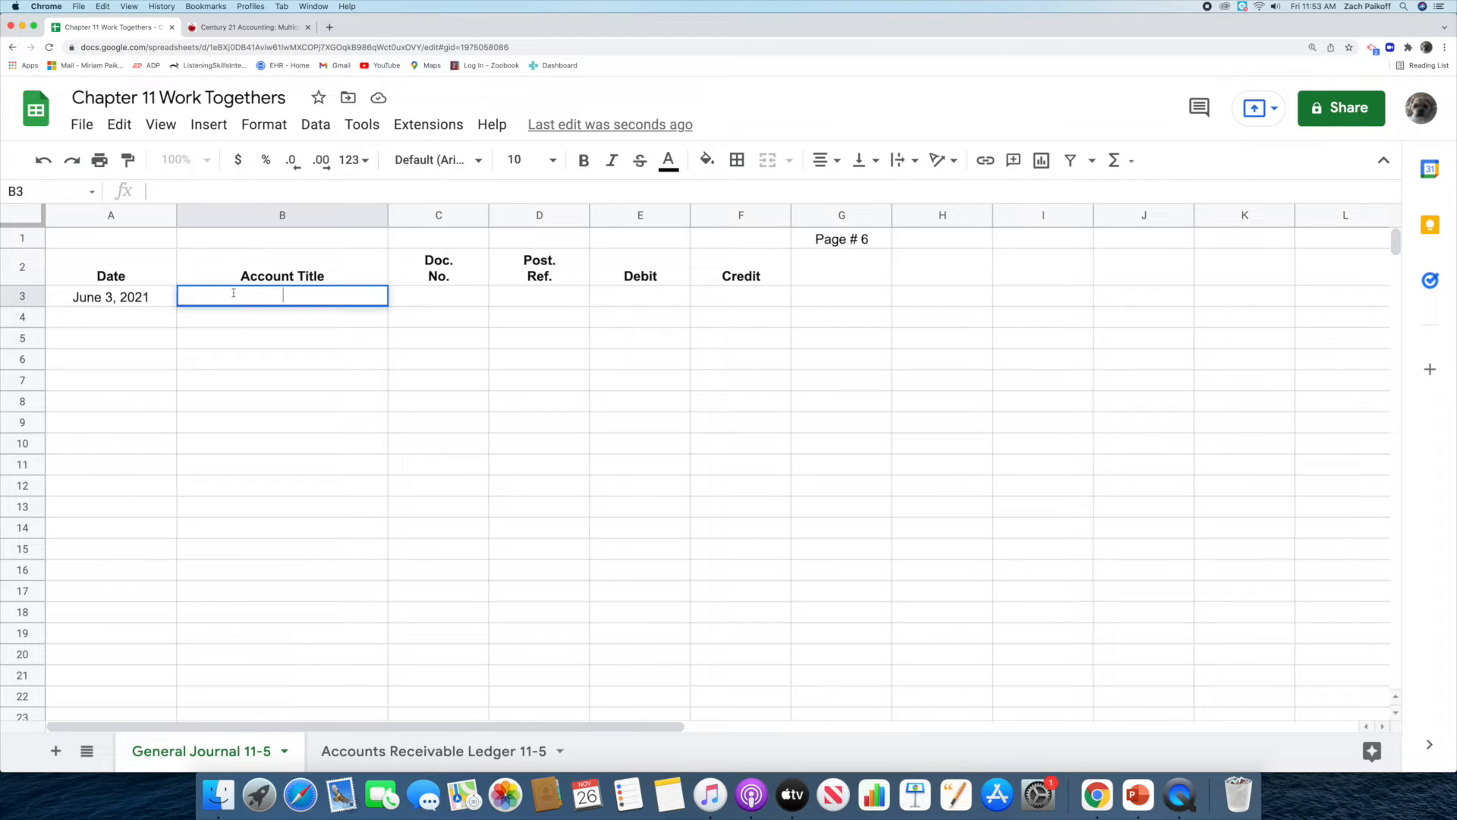
type("Howell Clinic")
key("Return")
Enter M57 as the document number for the Howell Clinic journal line.
left_click(428, 298)
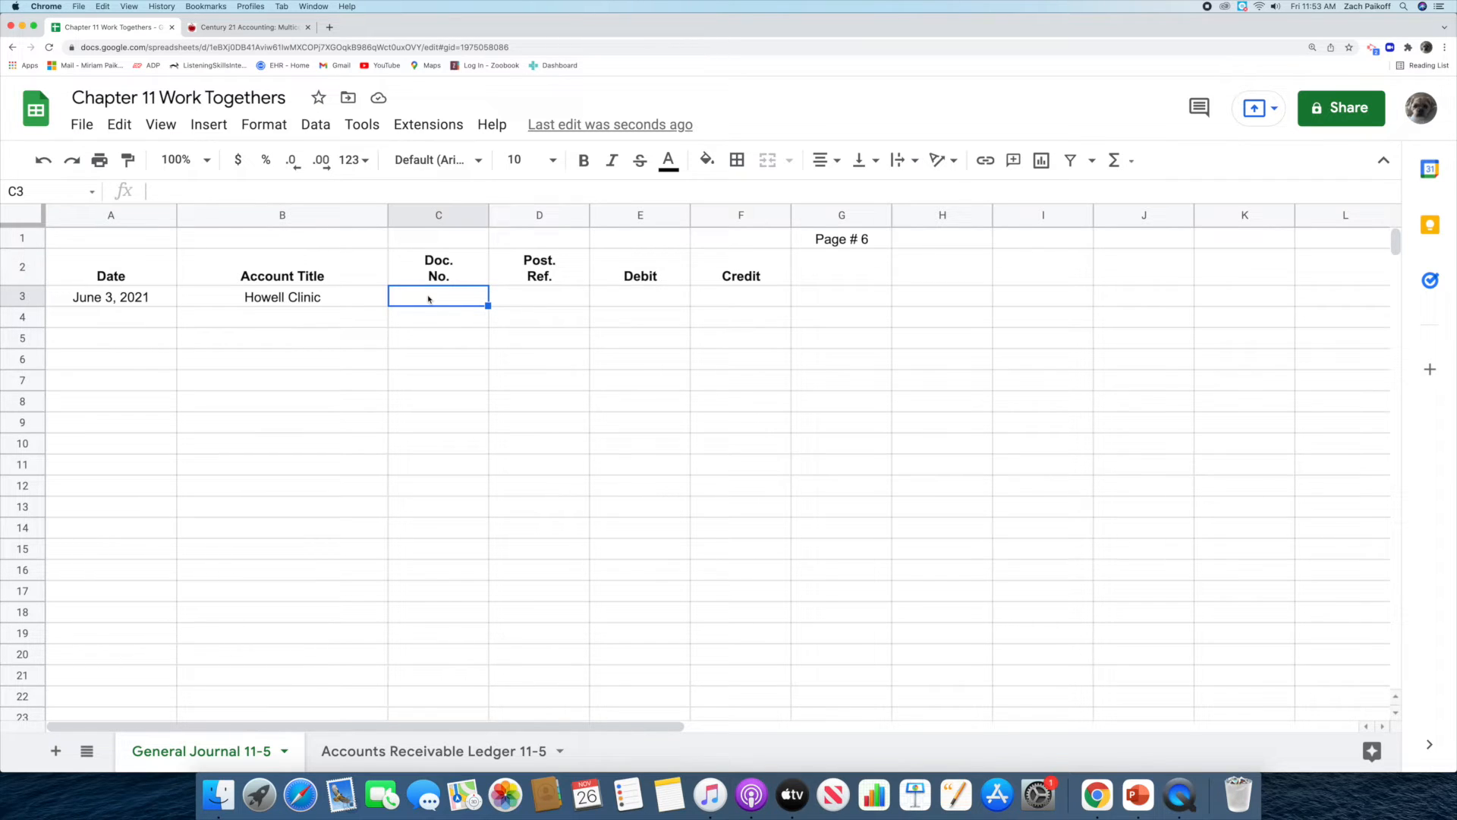
double_click(428, 298)
type("M57")
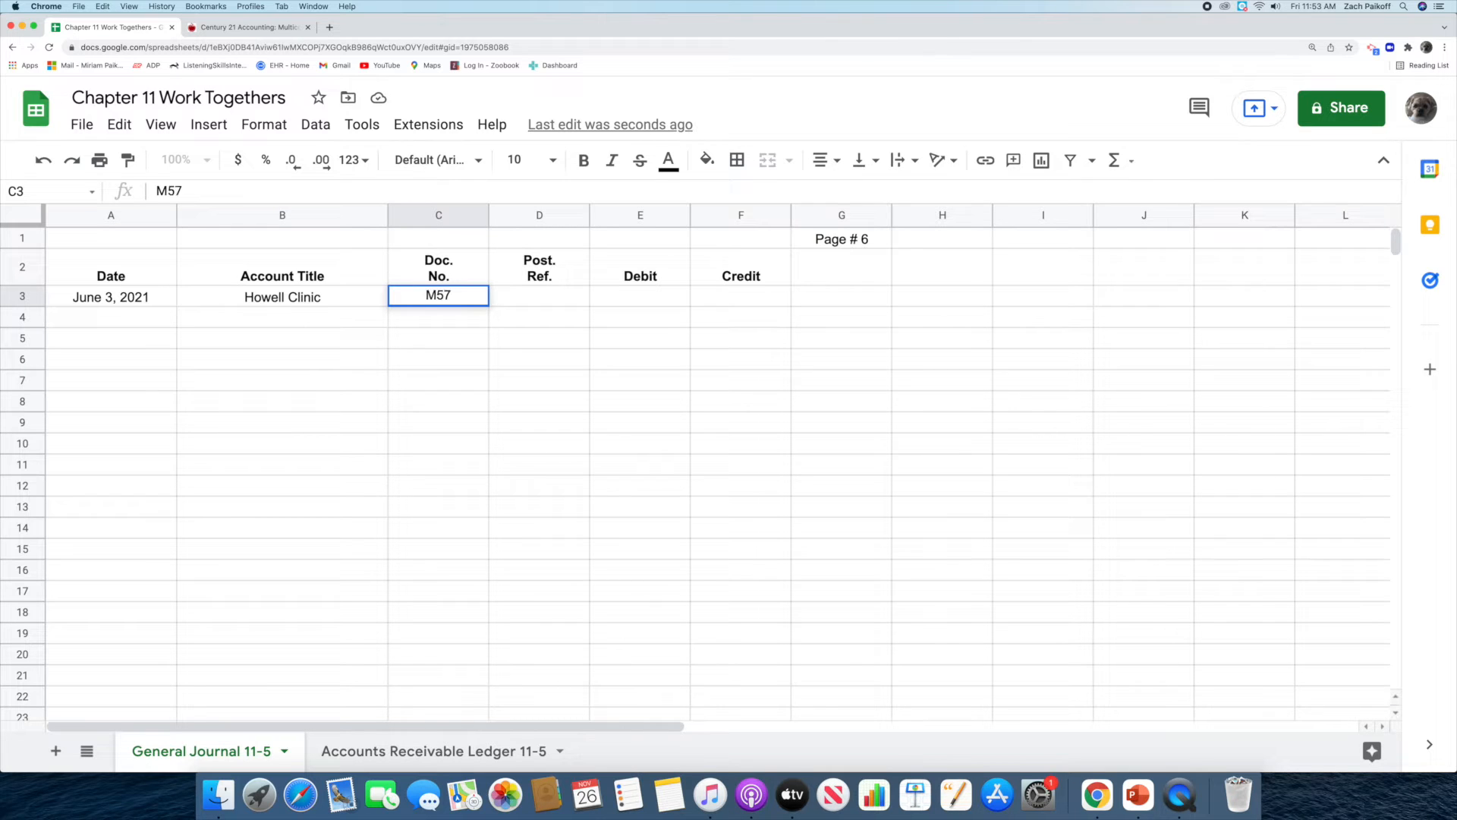
key("Return")
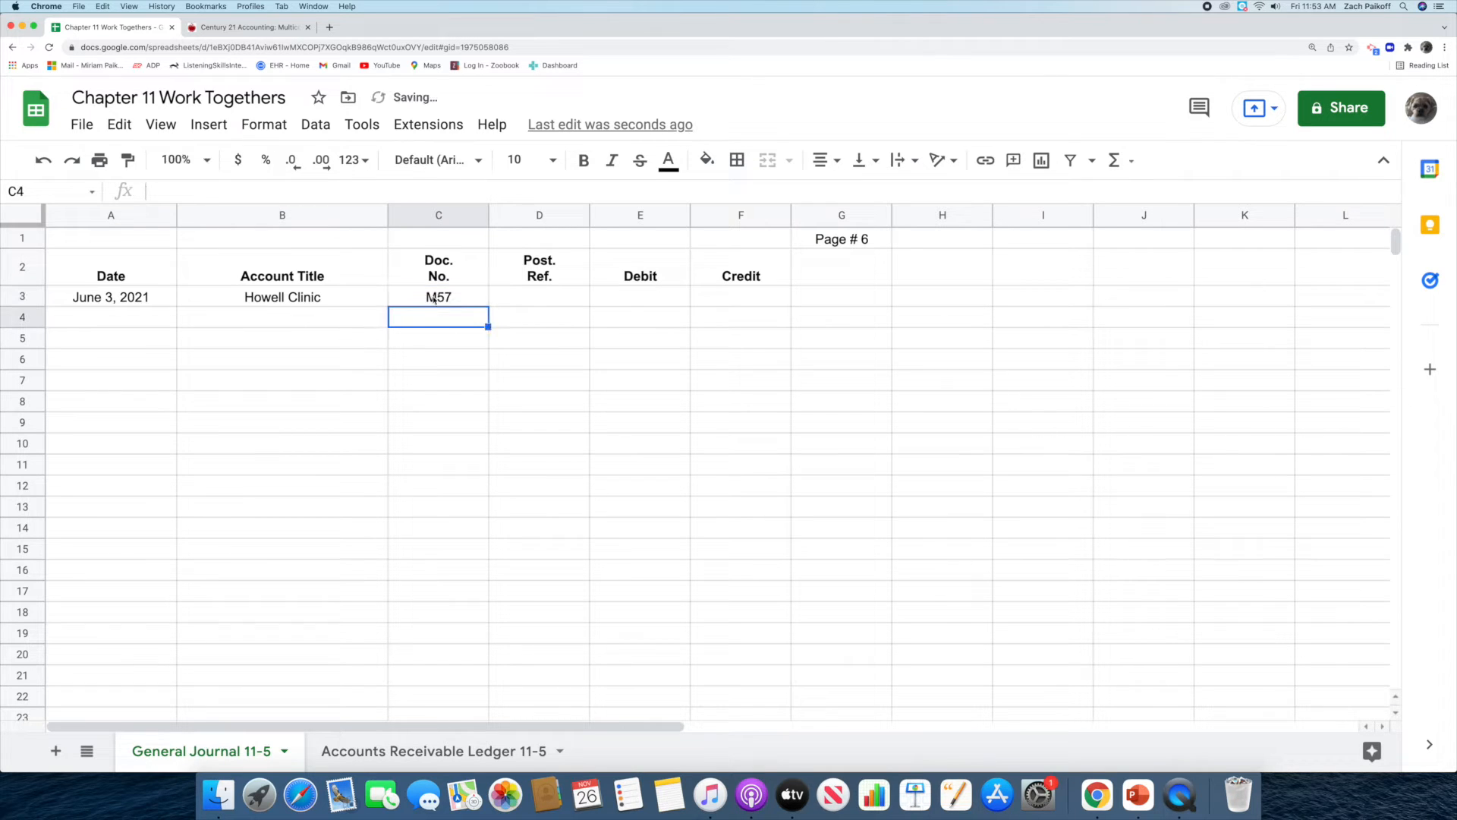
Record a debit of 414.99 on the Howell Clinic journal line.
left_click(626, 298)
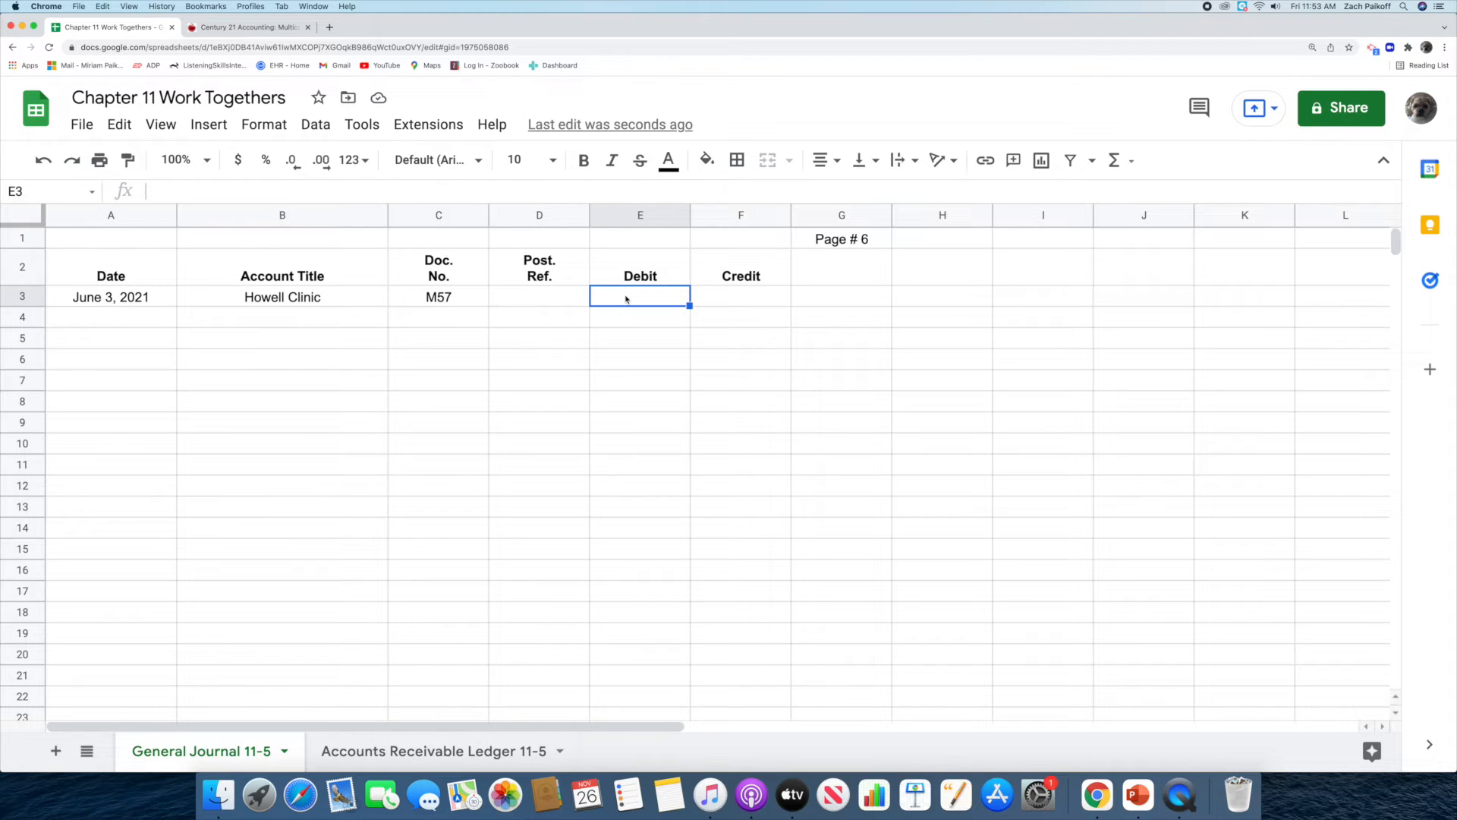
double_click(626, 298)
type("414.99")
key("Return")
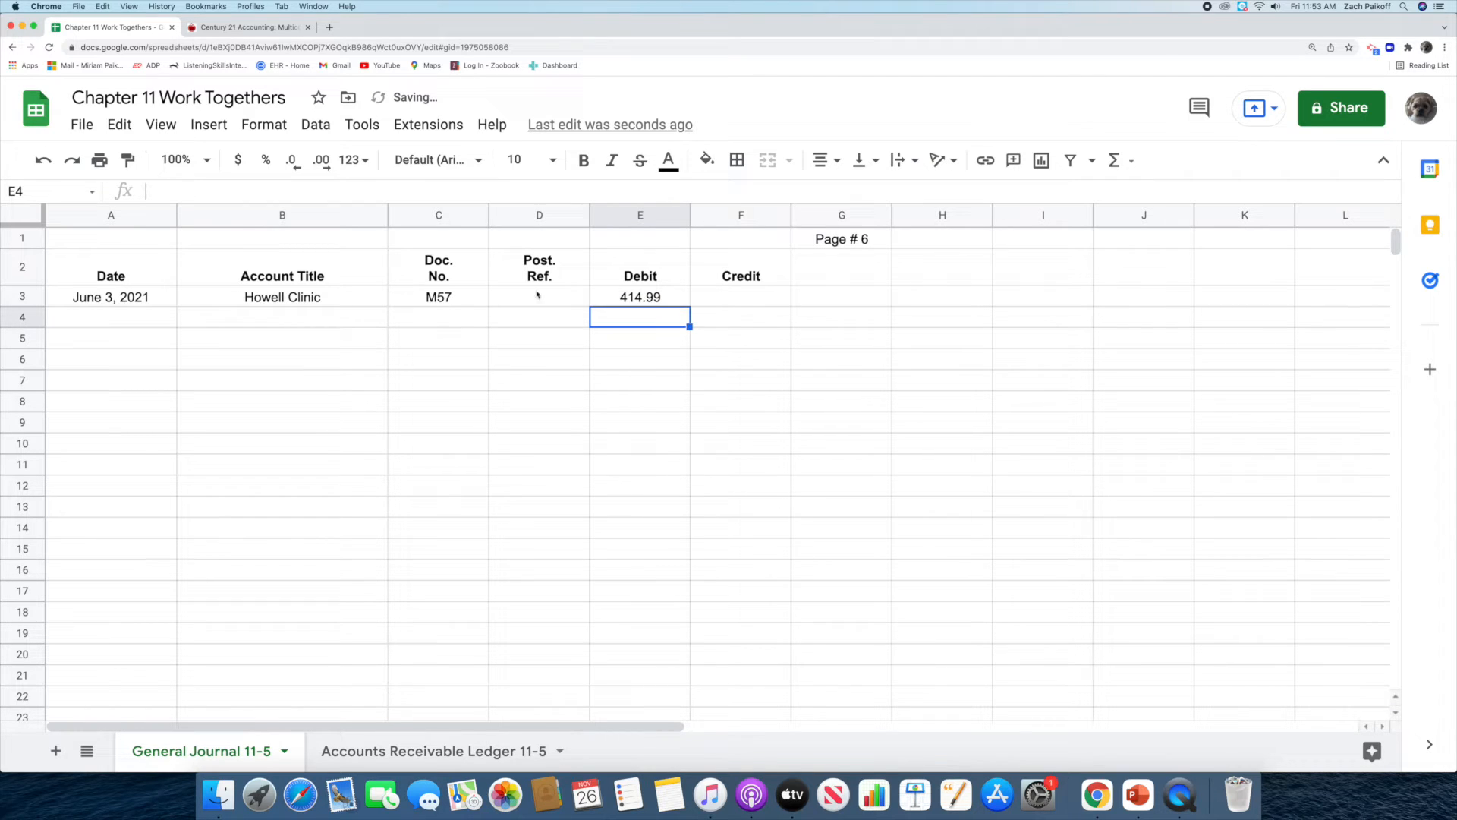
Enter Howsley Dance Studio as the account title on the journal line below Howell Clinic.
left_click(328, 317)
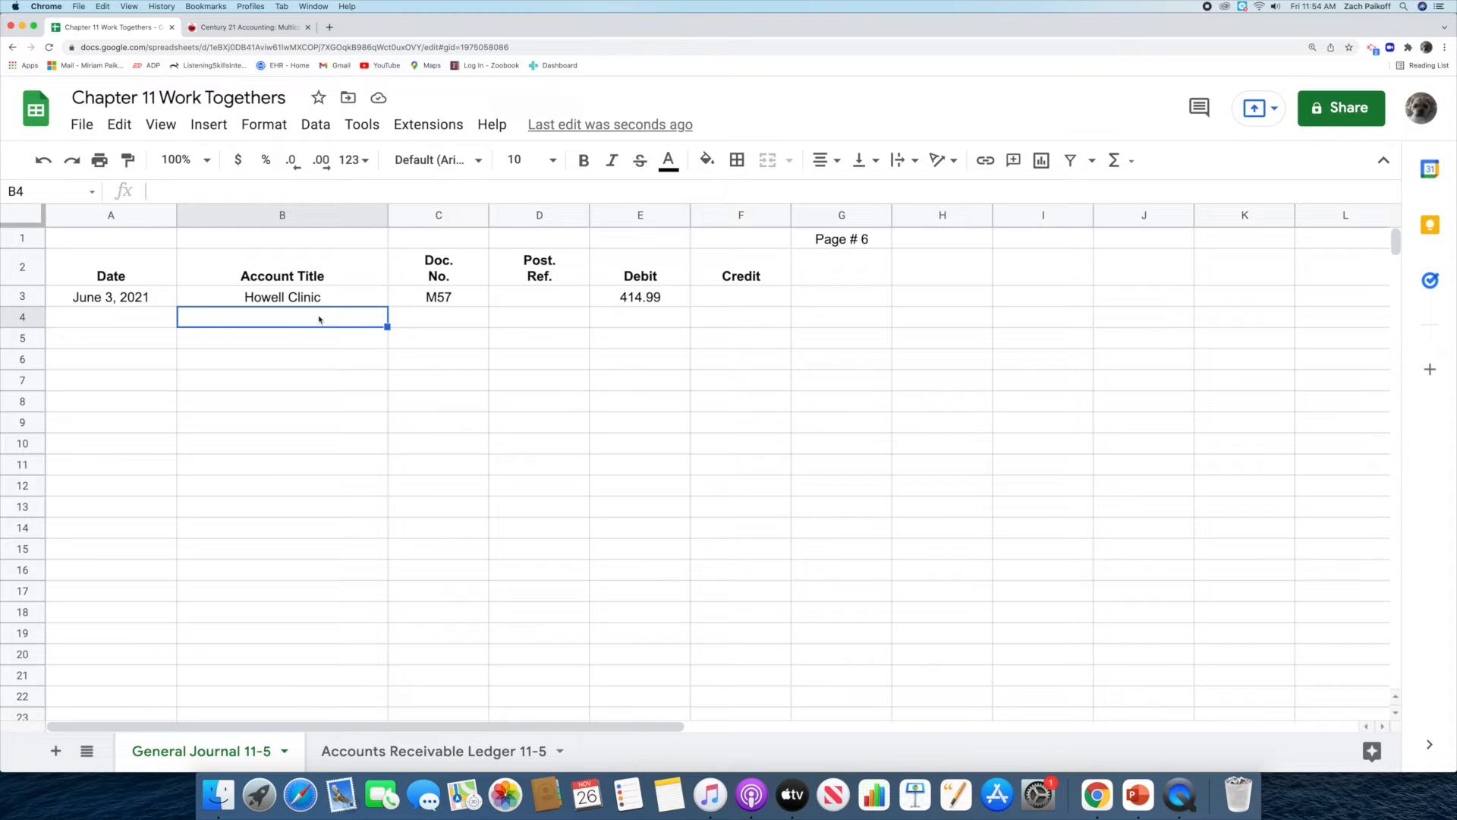
double_click(319, 318)
type("Howsley Dance ")
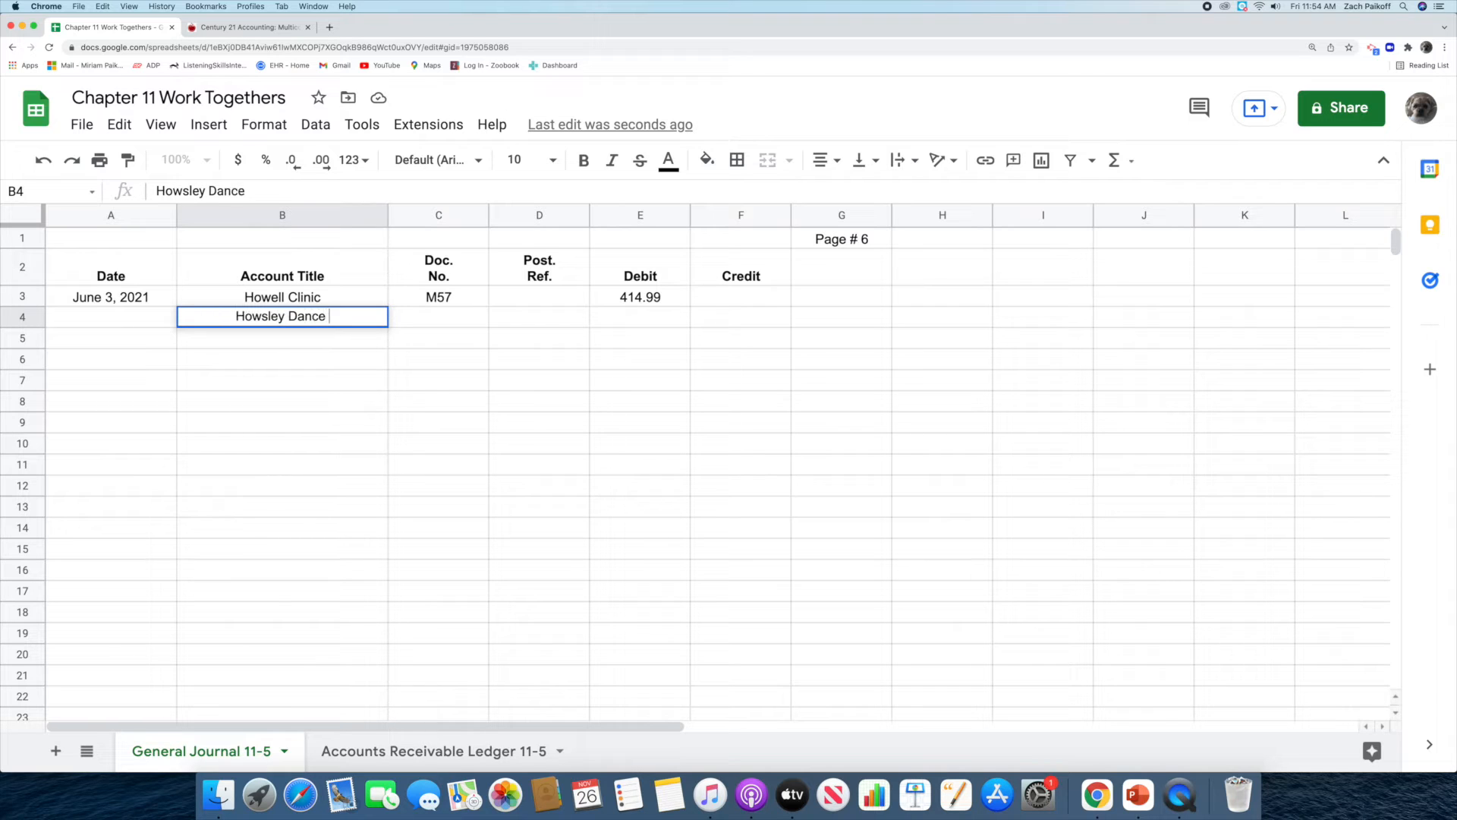
type("Studio")
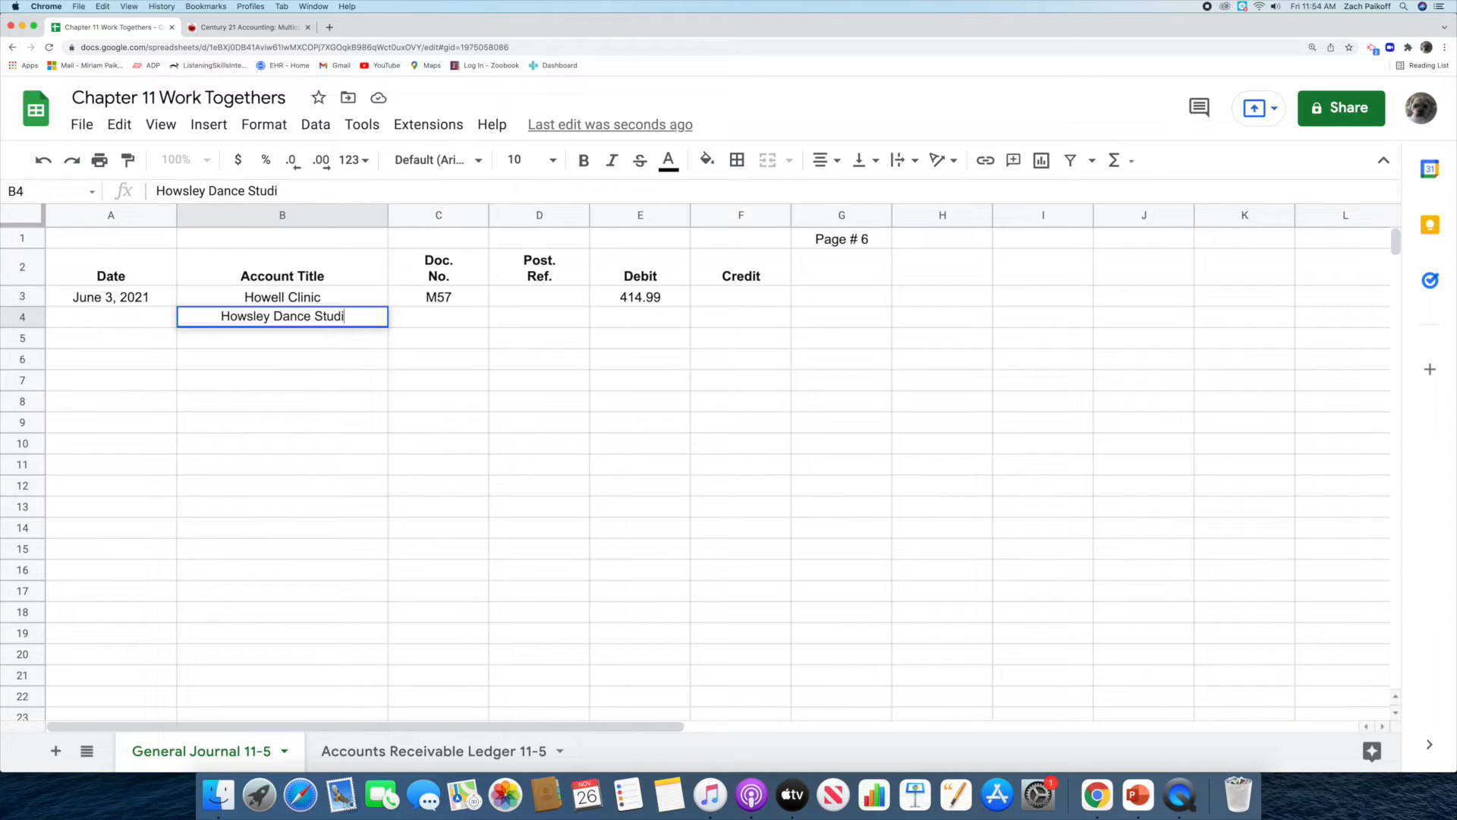
key("Return")
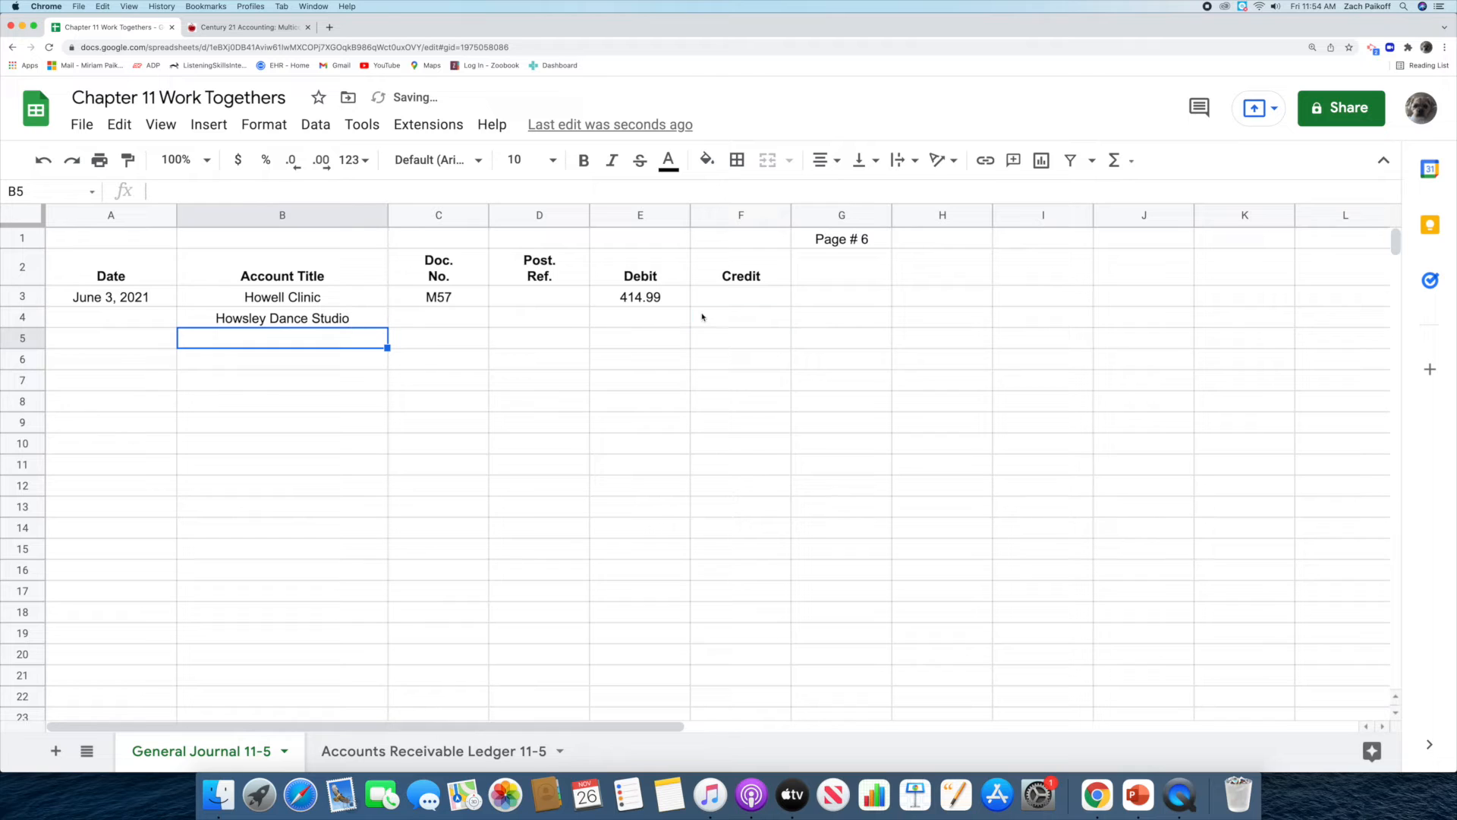
Record a credit of 414.99 on the Howsley Dance Studio journal line.
left_click(701, 317)
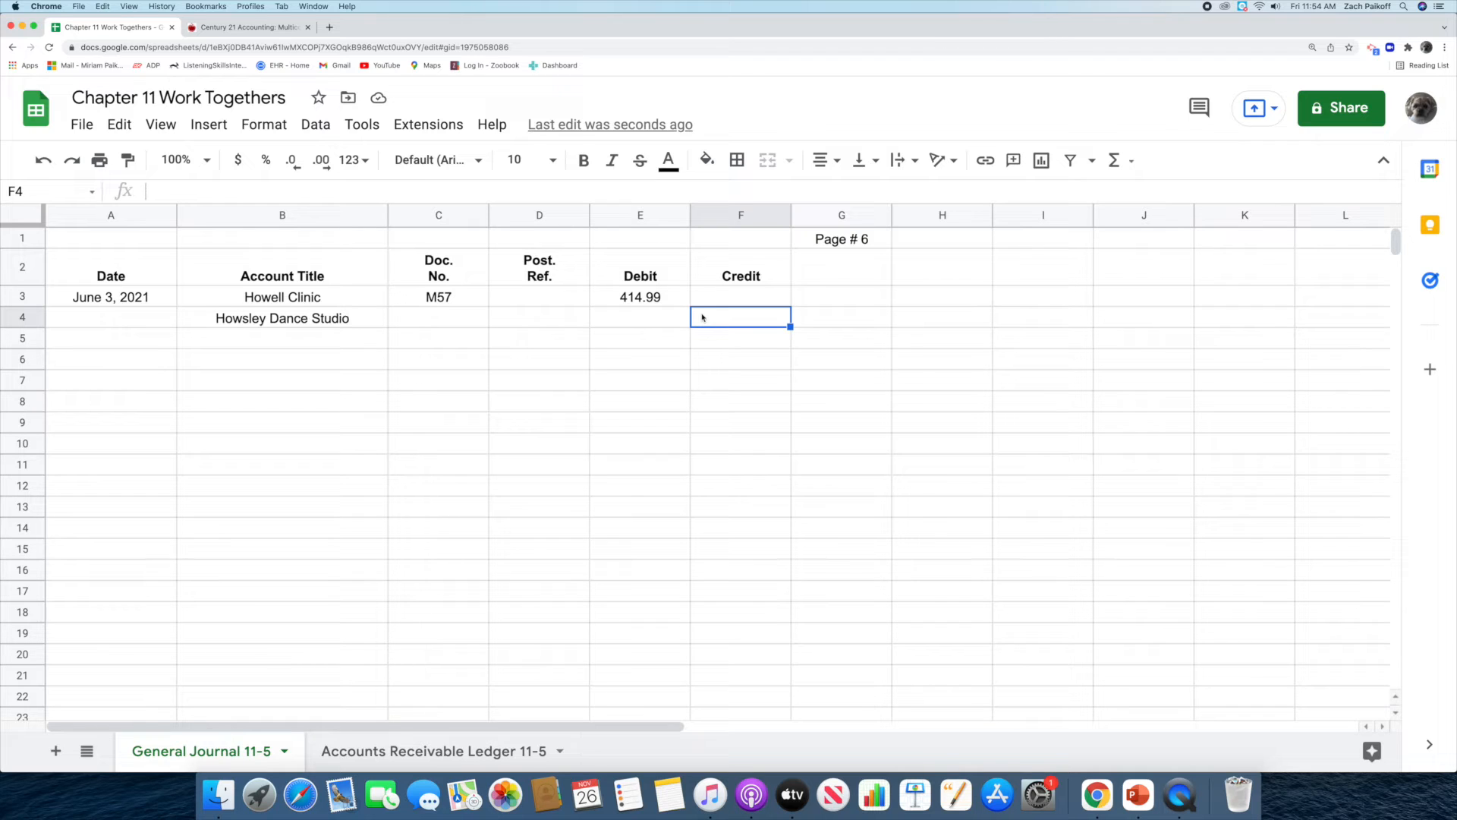
double_click(702, 314)
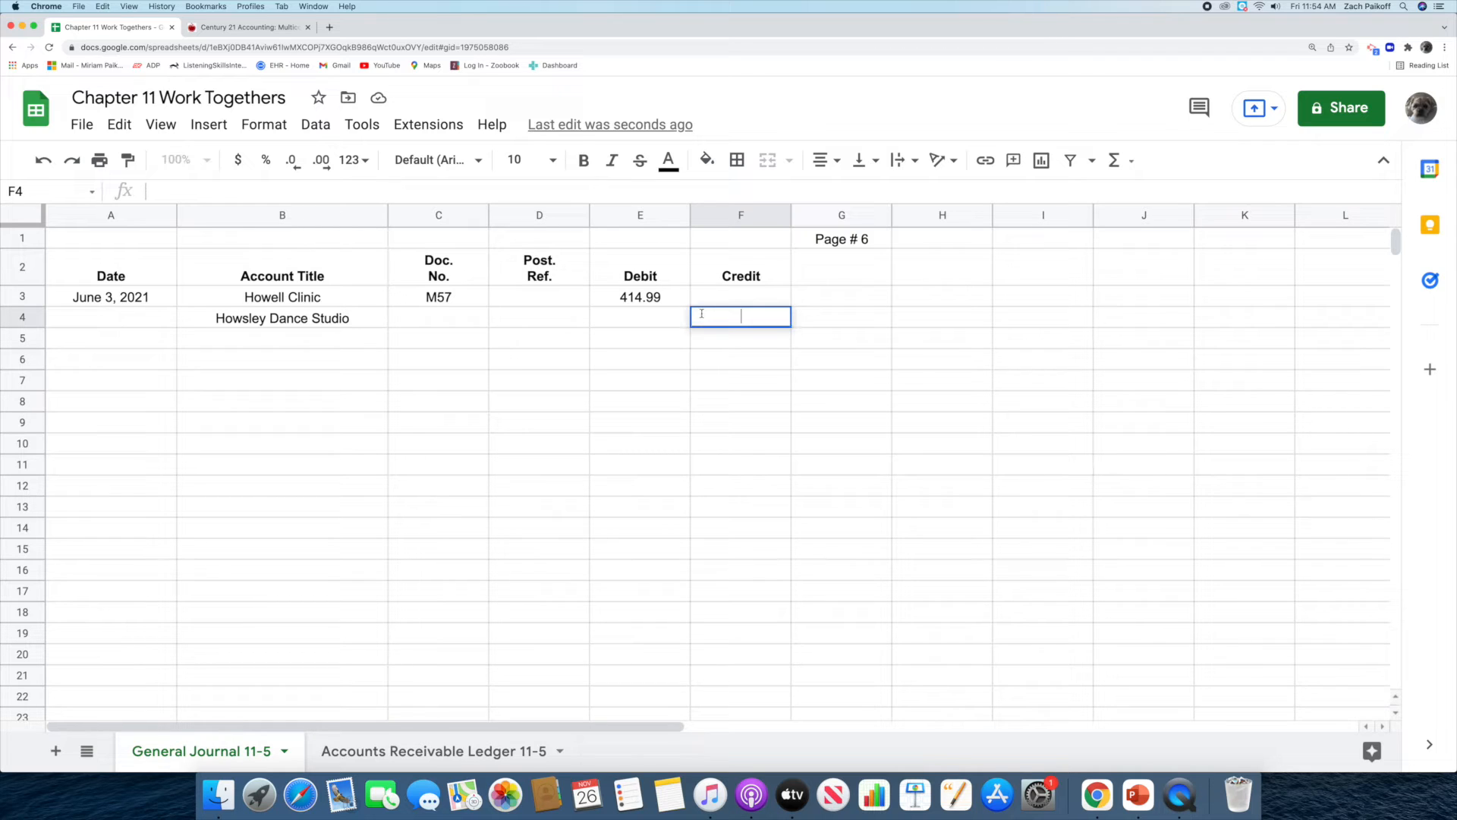
type("414.99")
key("Return")
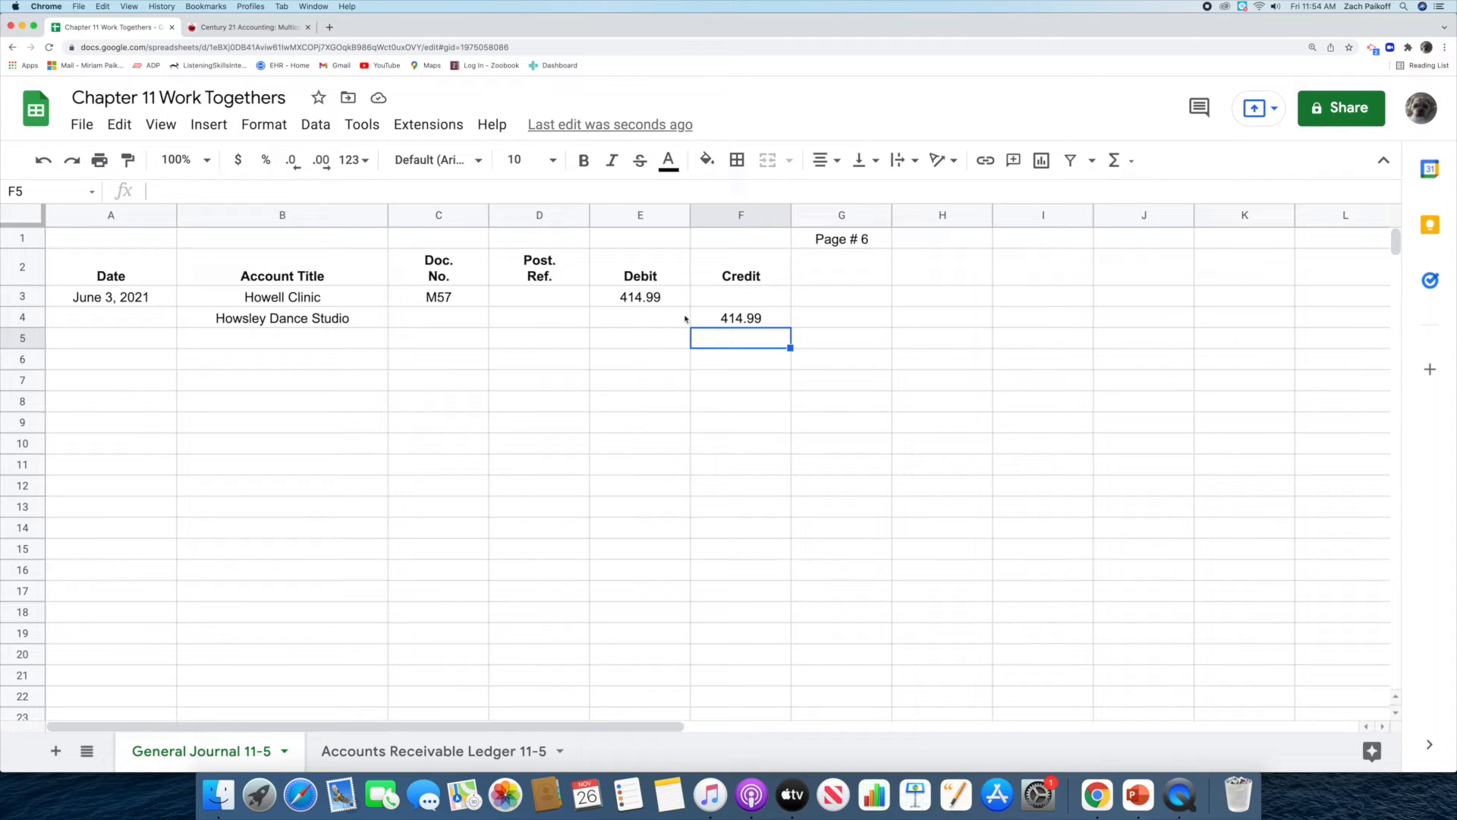
In the Accounts Receivable Ledger 11-5 sheet, enter June 3, 2021 as the date of Howell Clinic's first entry.
left_click(467, 758)
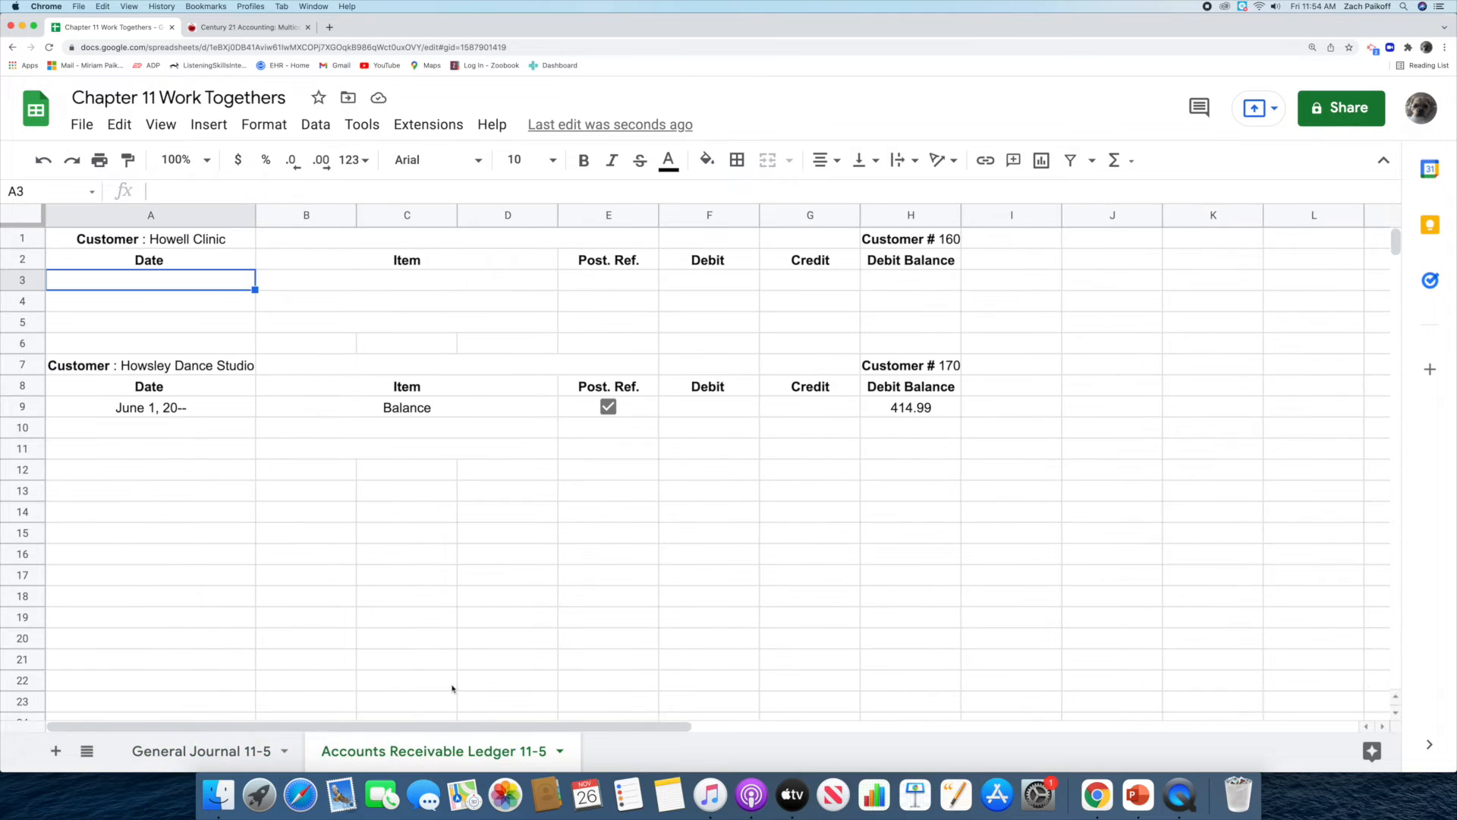
double_click(177, 278)
type("June 3, 2021")
key("Return")
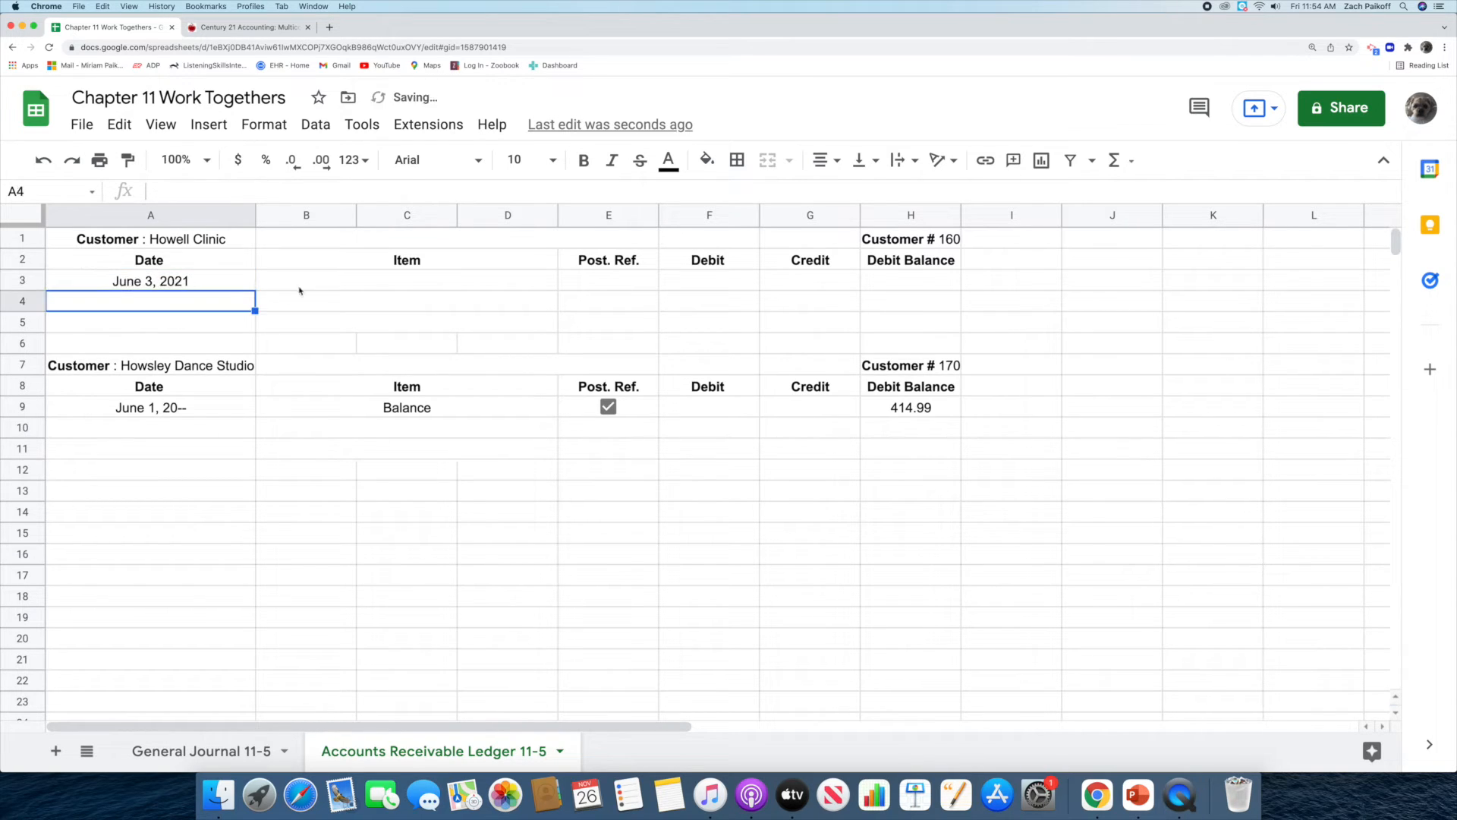
Leave the item blank and enter G6 as the posting reference for Howell Clinic's June 3 ledger entry.
left_click(331, 282)
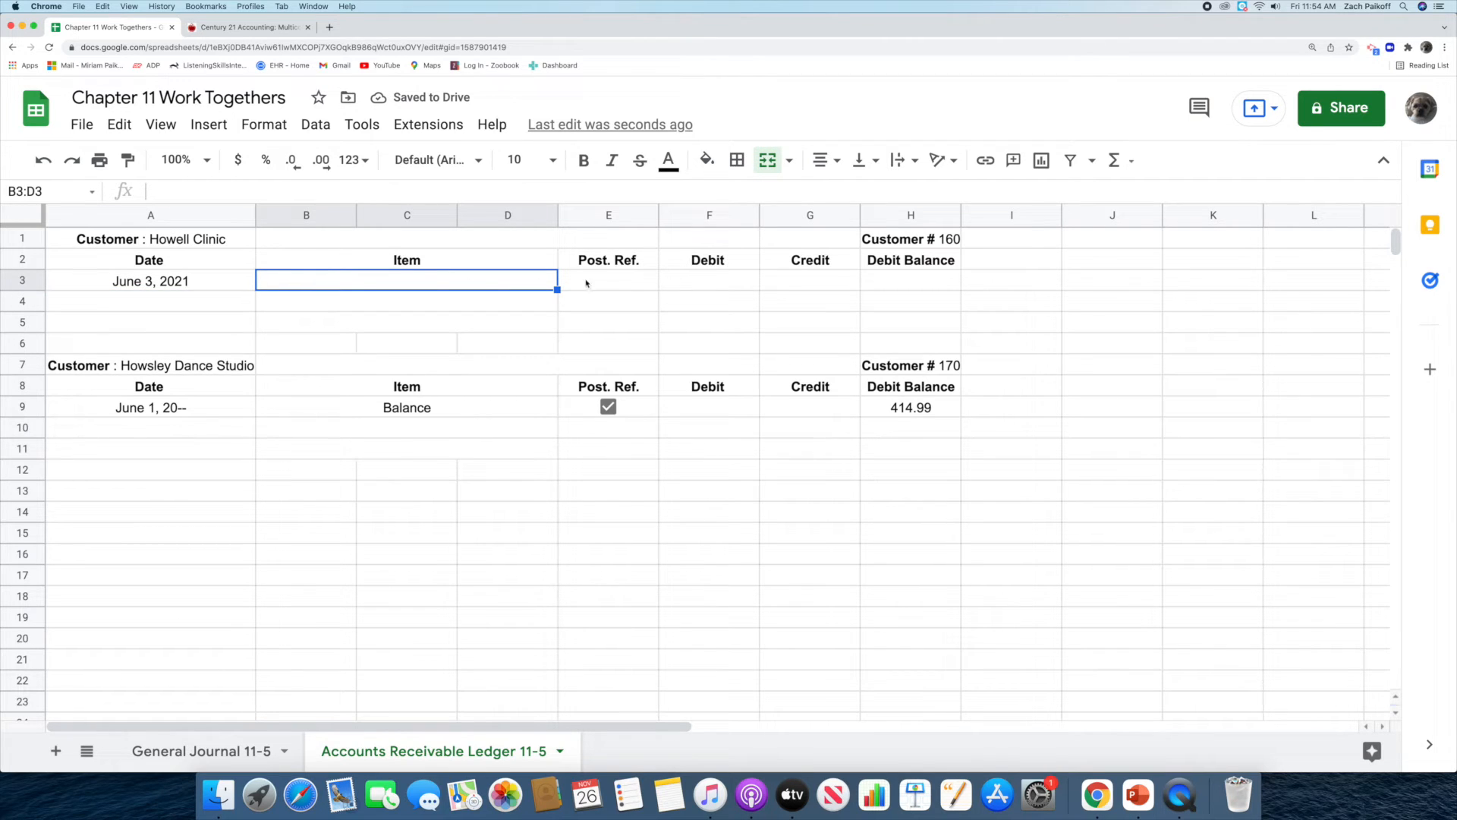
left_click(613, 283)
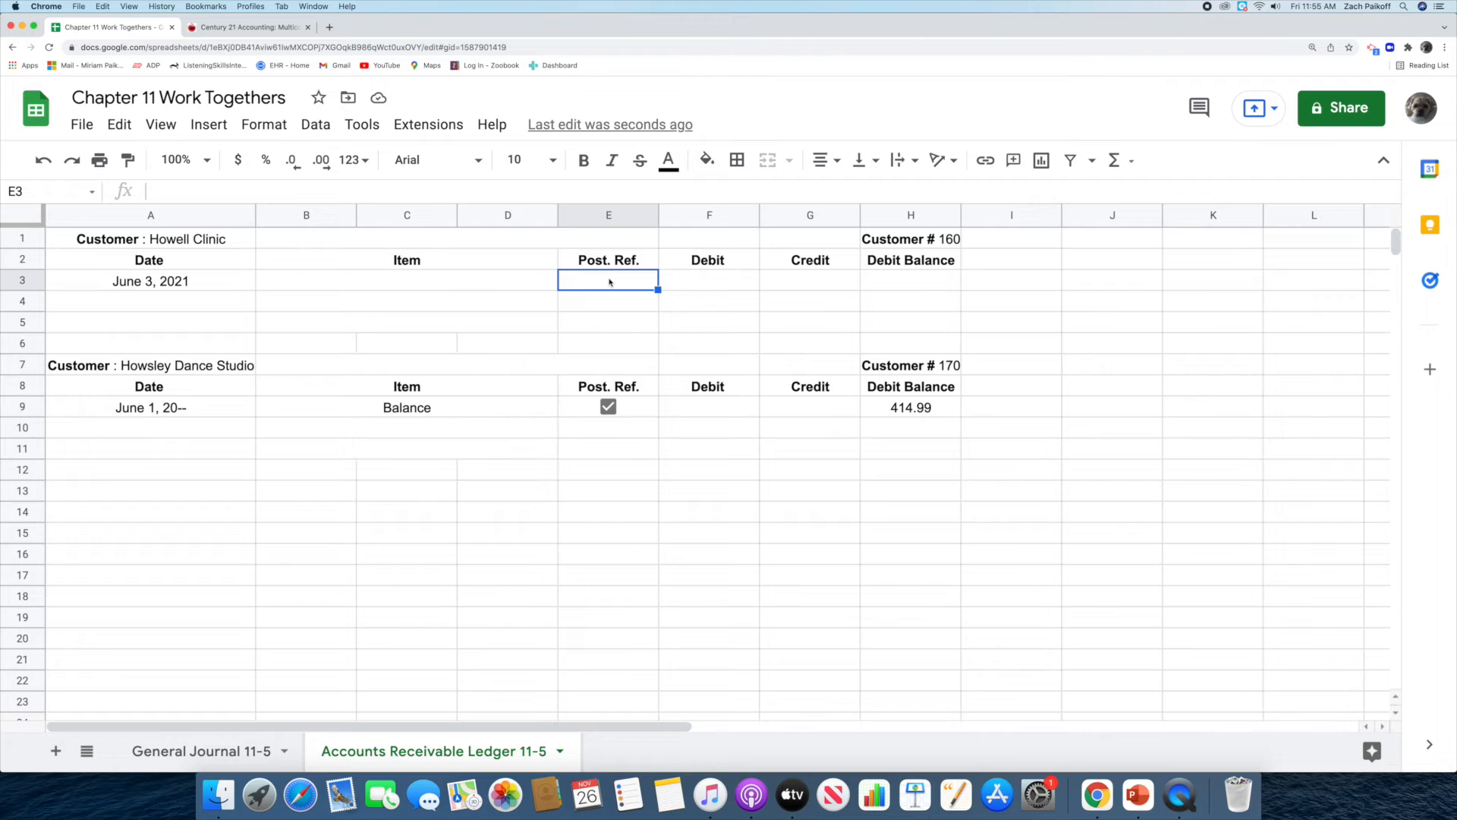
double_click(609, 279)
type("G6")
key("Return")
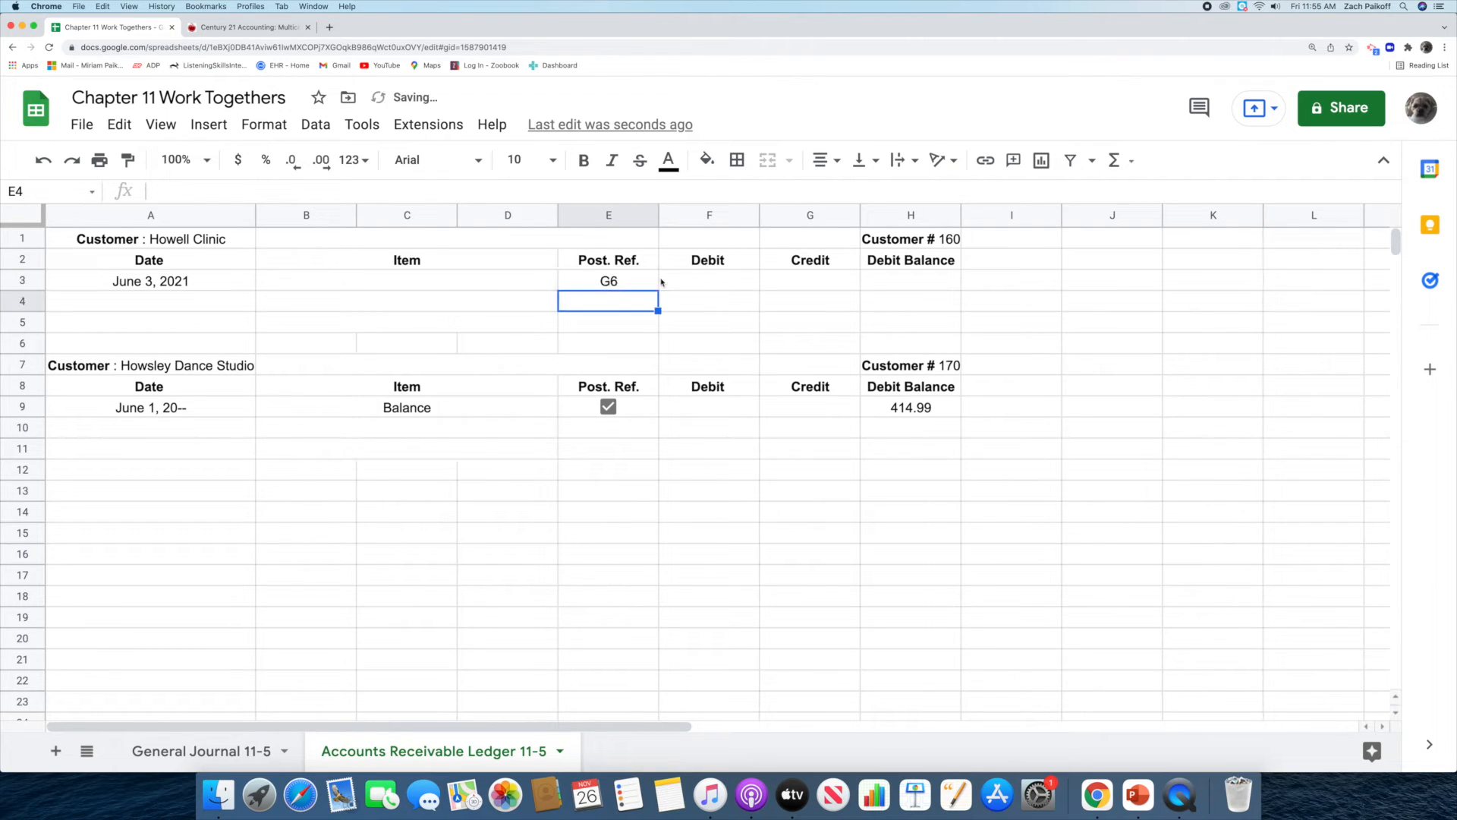
Post a debit of 414.99 to Howell Clinic's June 3 ledger entry.
left_click(717, 285)
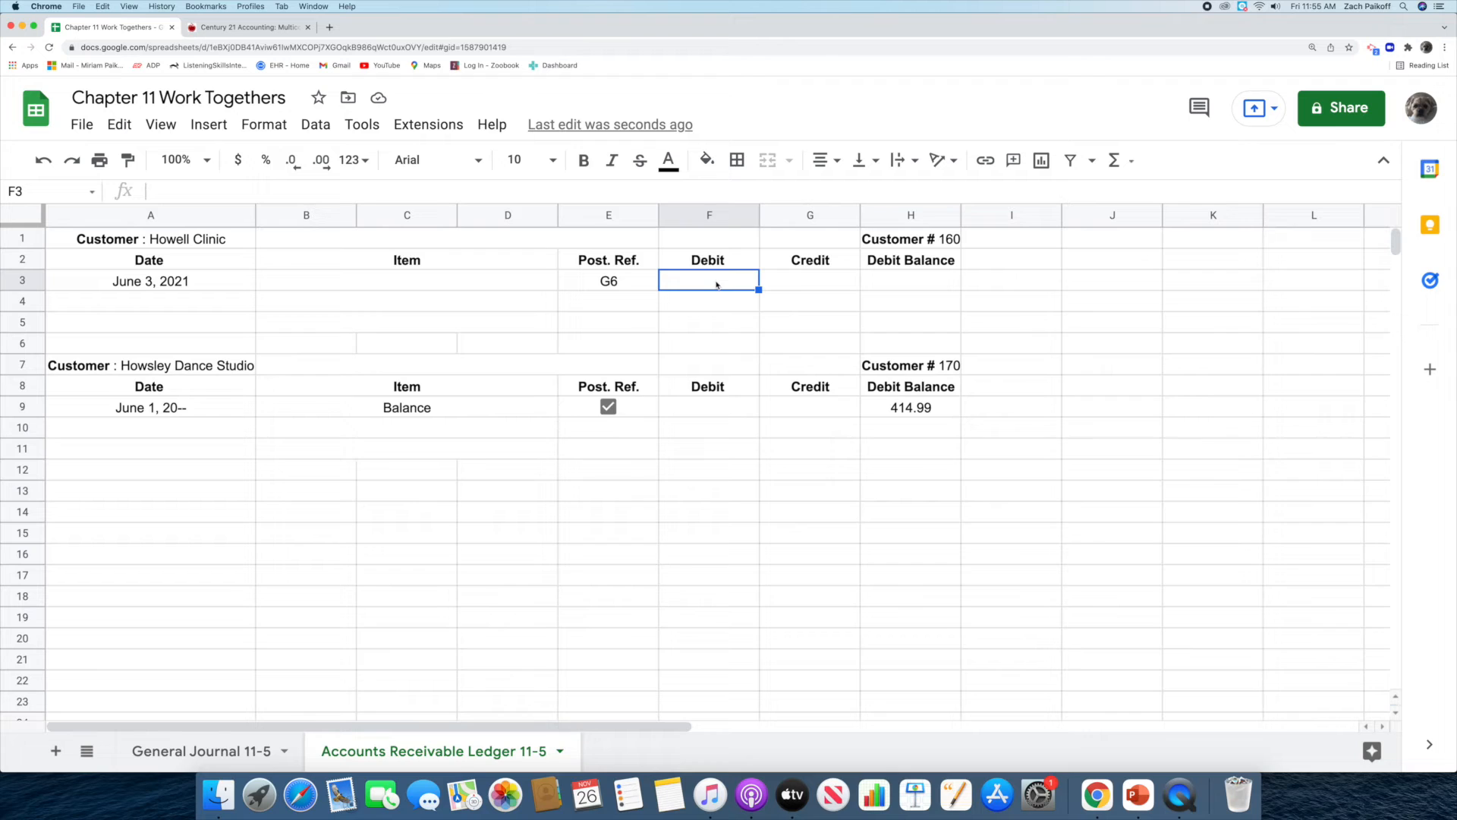
double_click(717, 285)
type("414.99")
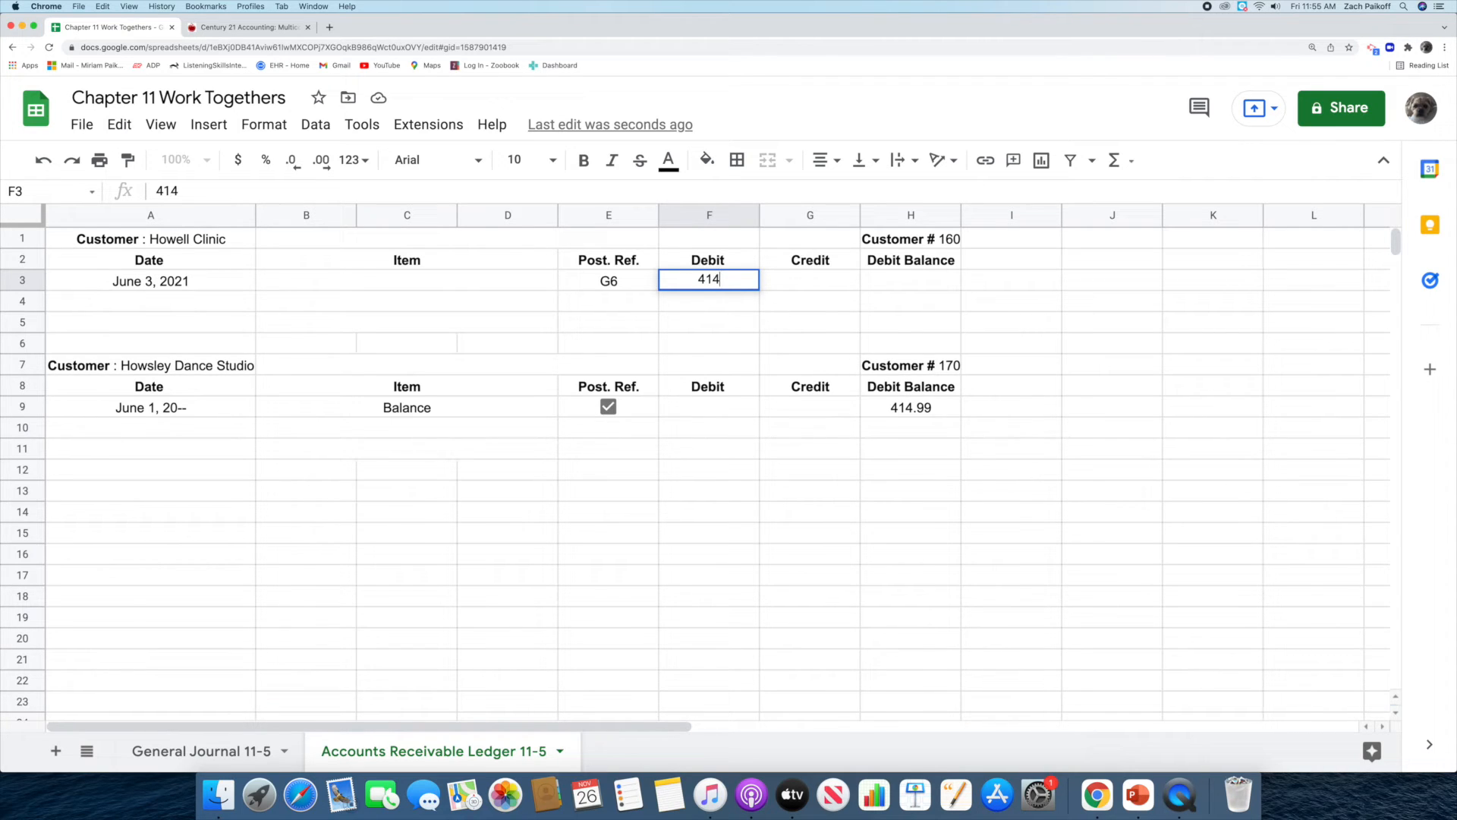
key("Return")
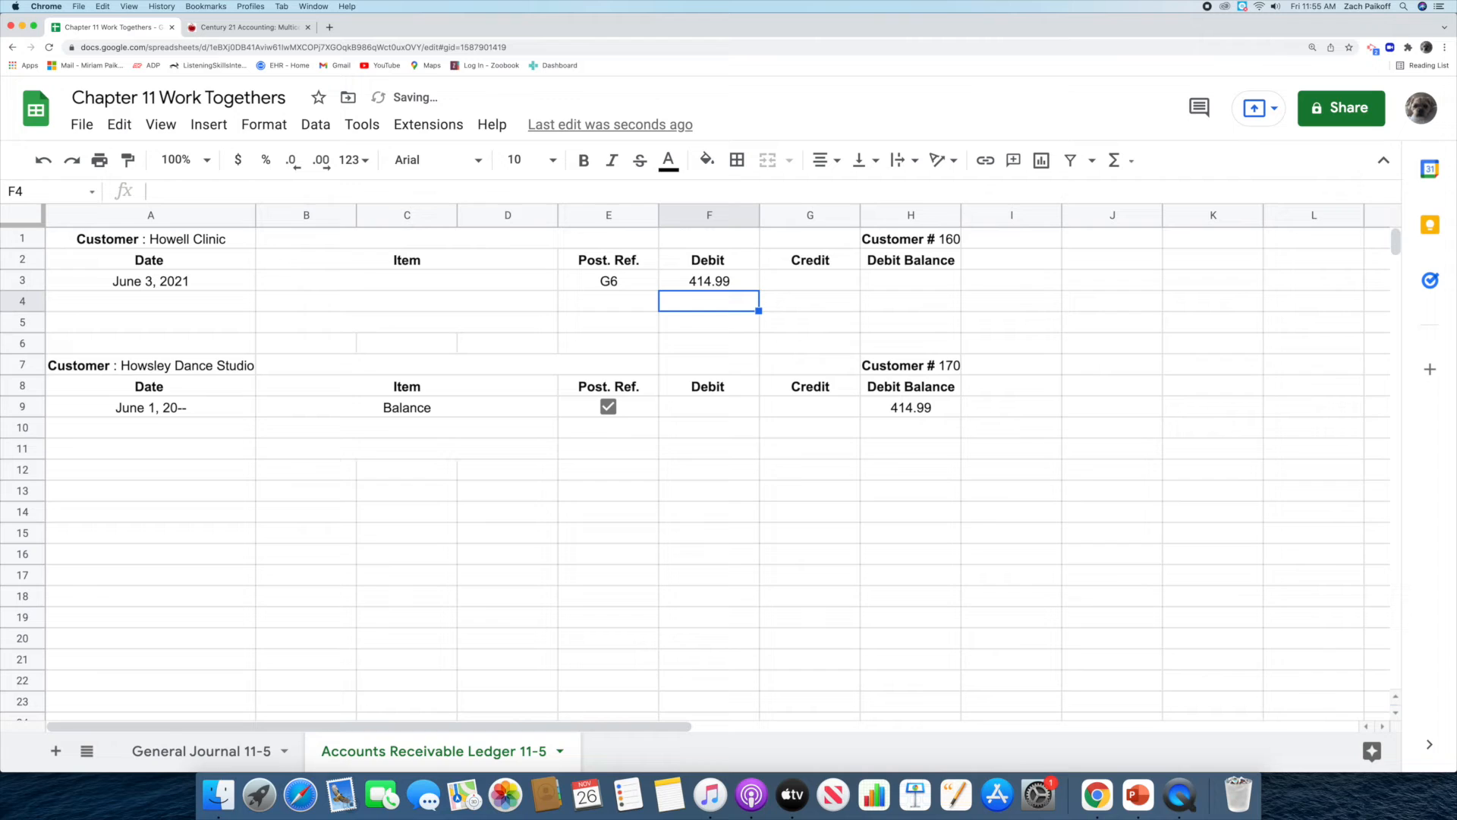
Enter 414.99 as the debit balance of Howell Clinic's June 3 ledger entry.
left_click(898, 279)
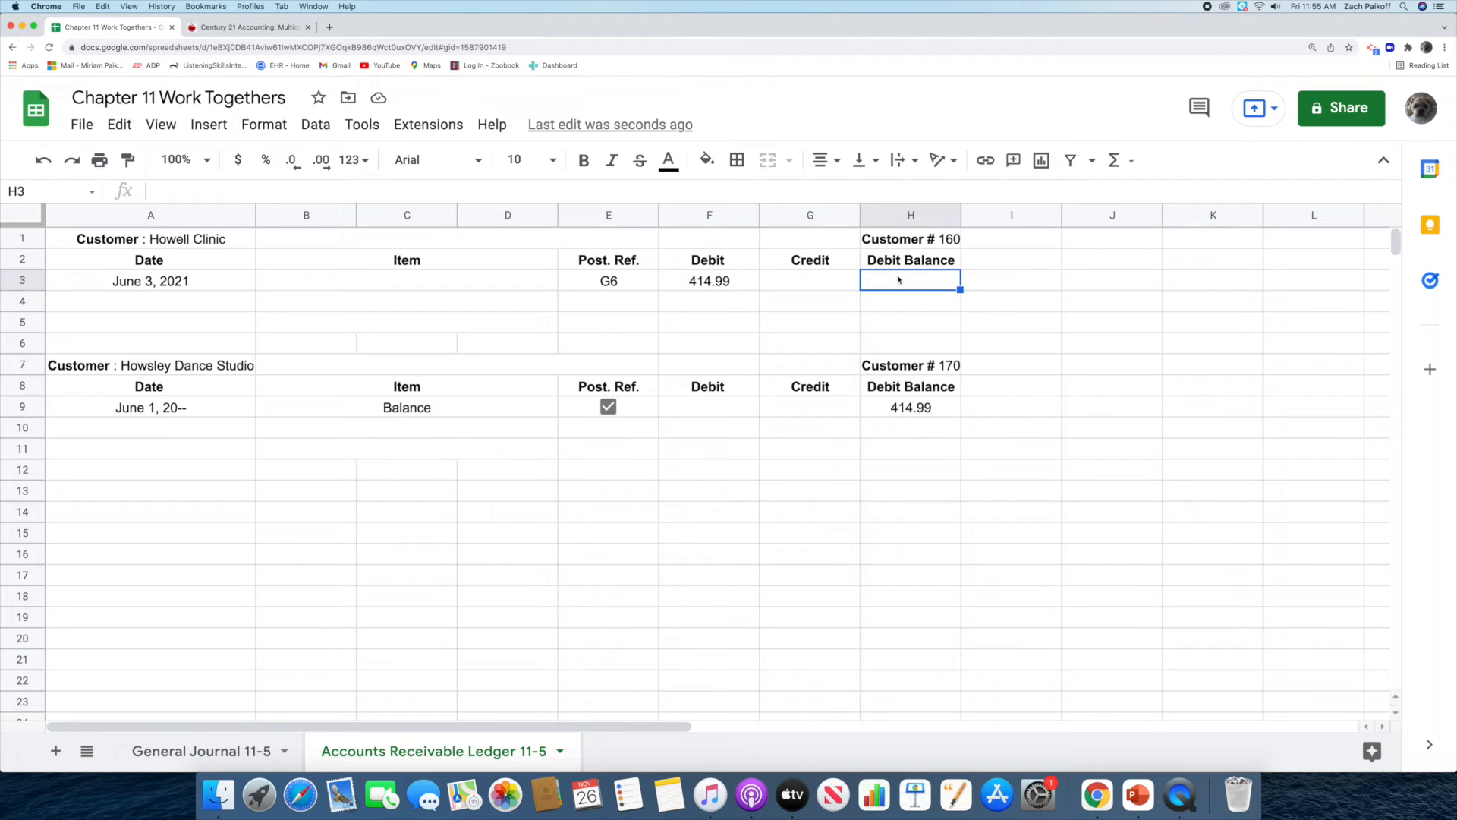
type("41")
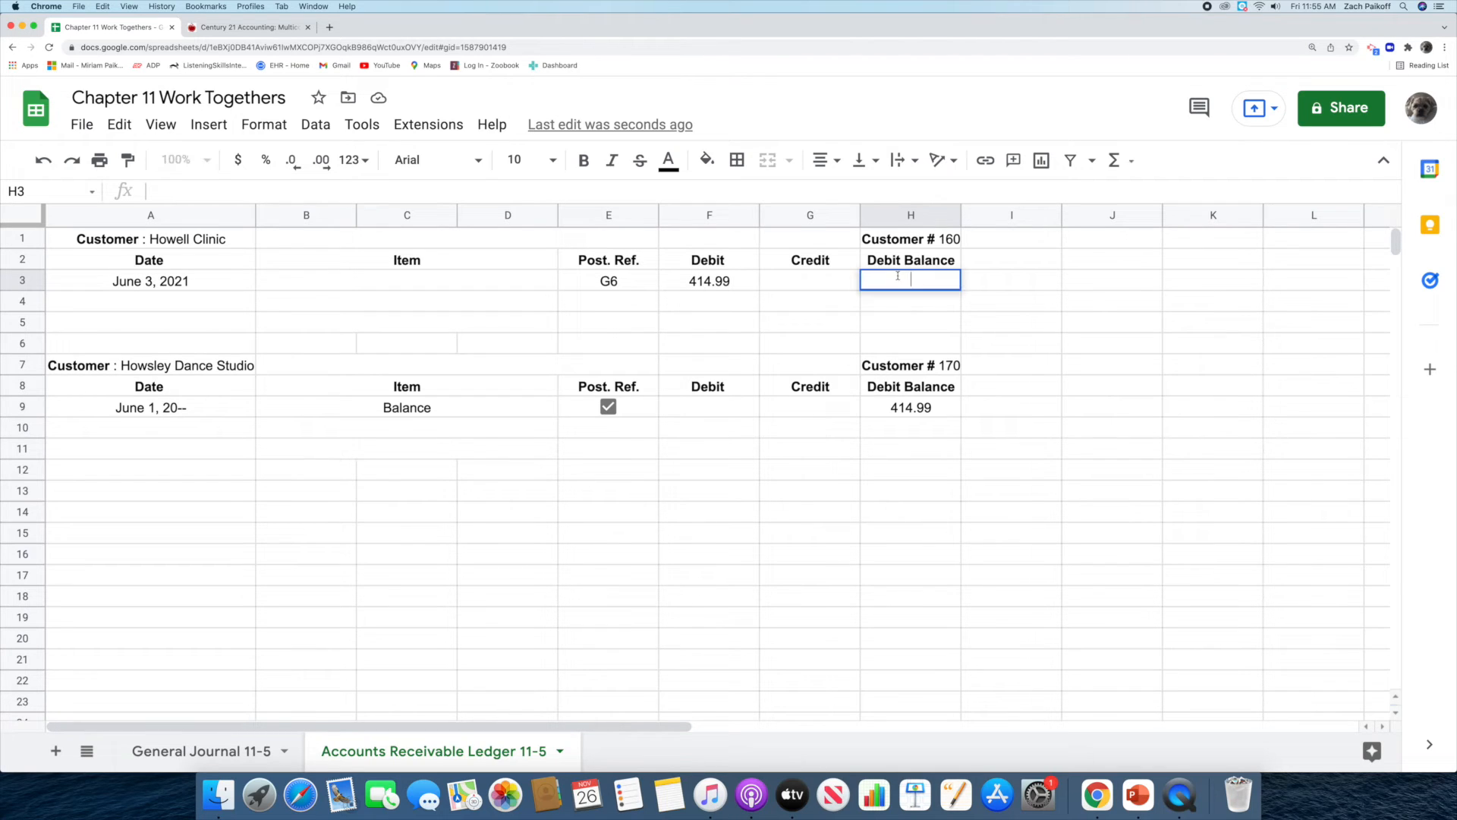
type("4.99")
key("Return")
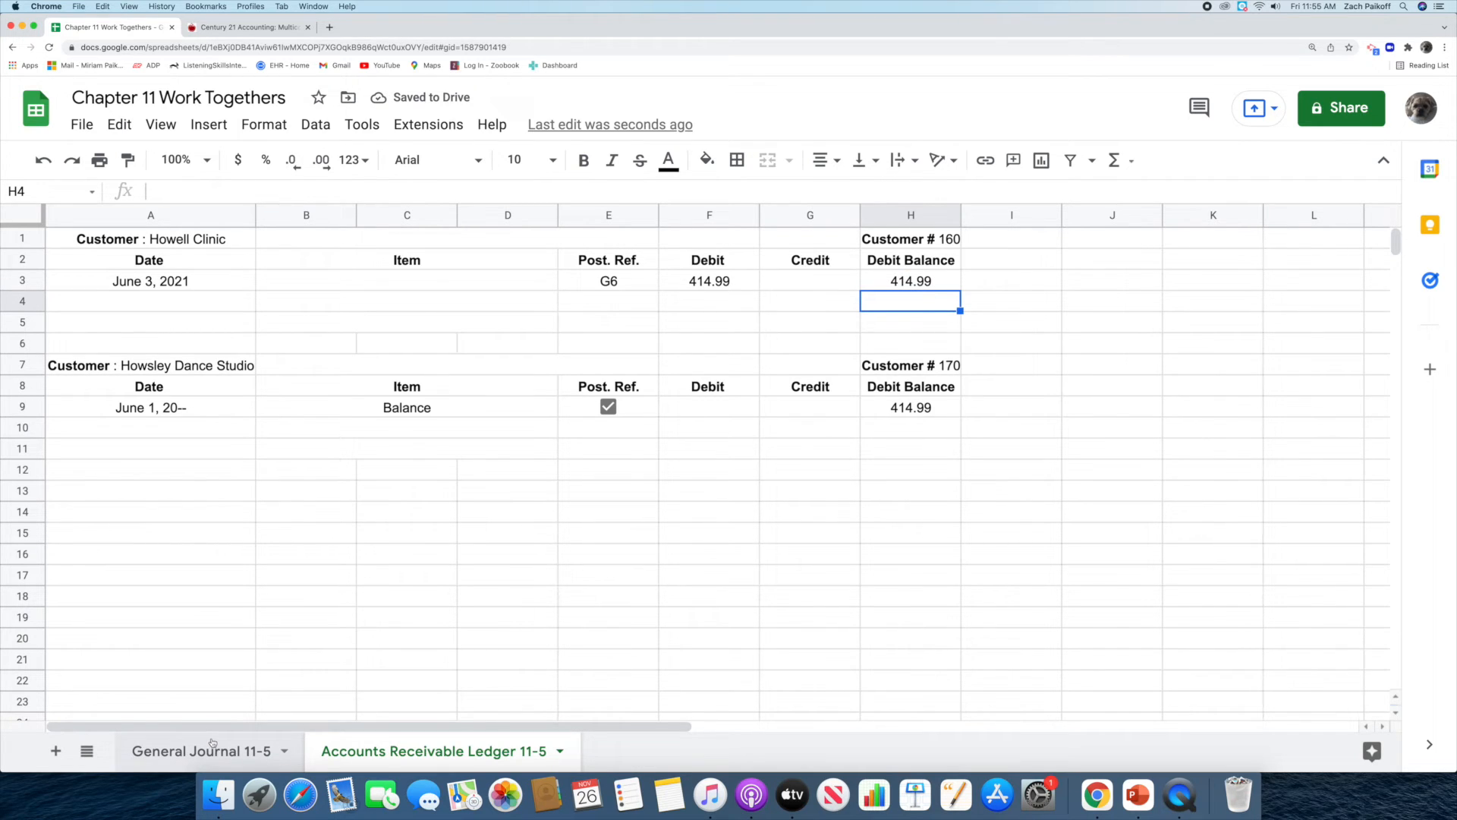
In the General Journal 11-5 sheet, enter Howell Clinic's customer number as the posting reference on its line.
left_click(212, 743)
left_click(539, 299)
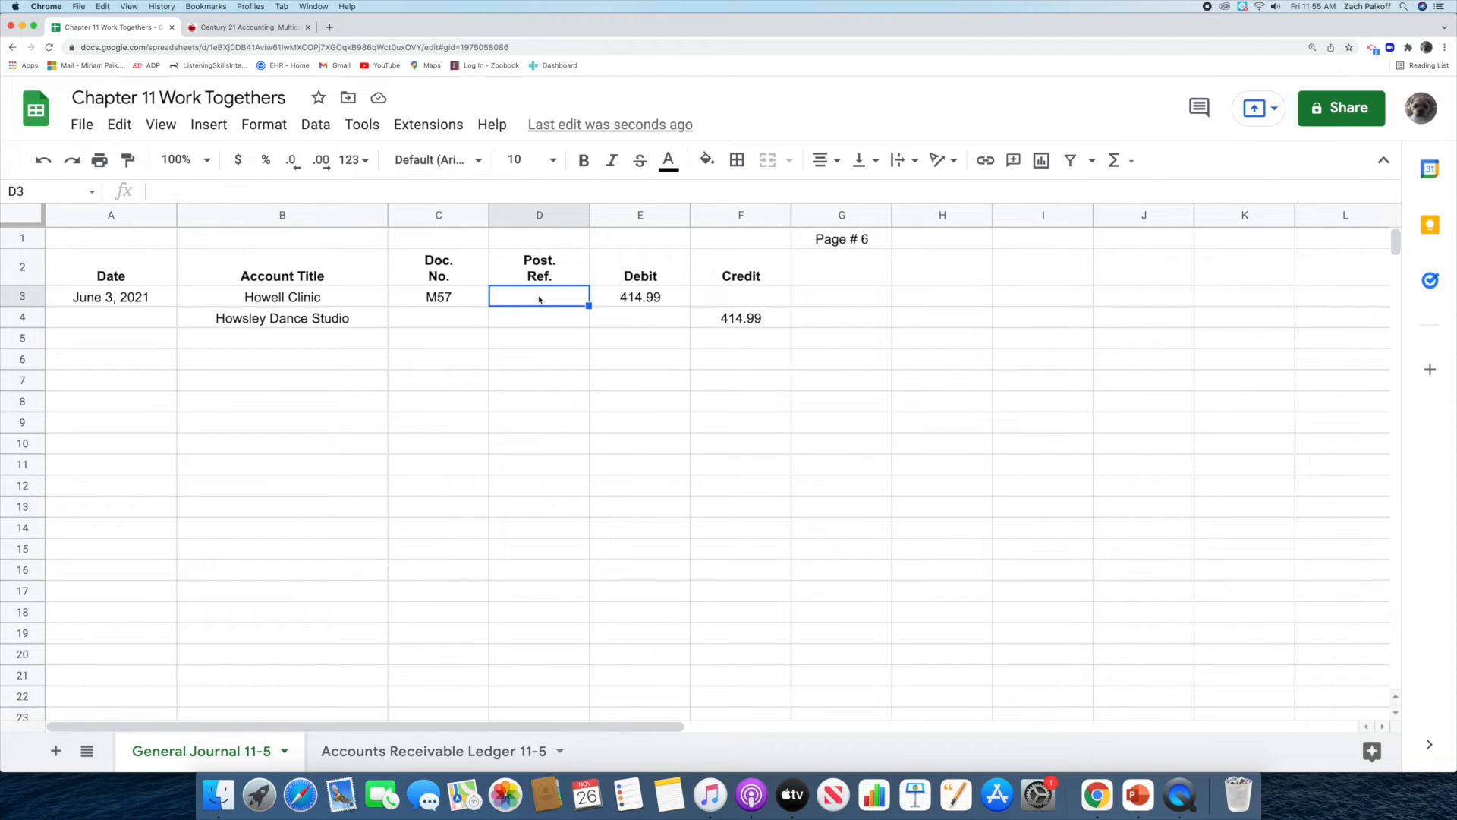
double_click(539, 299)
type("160")
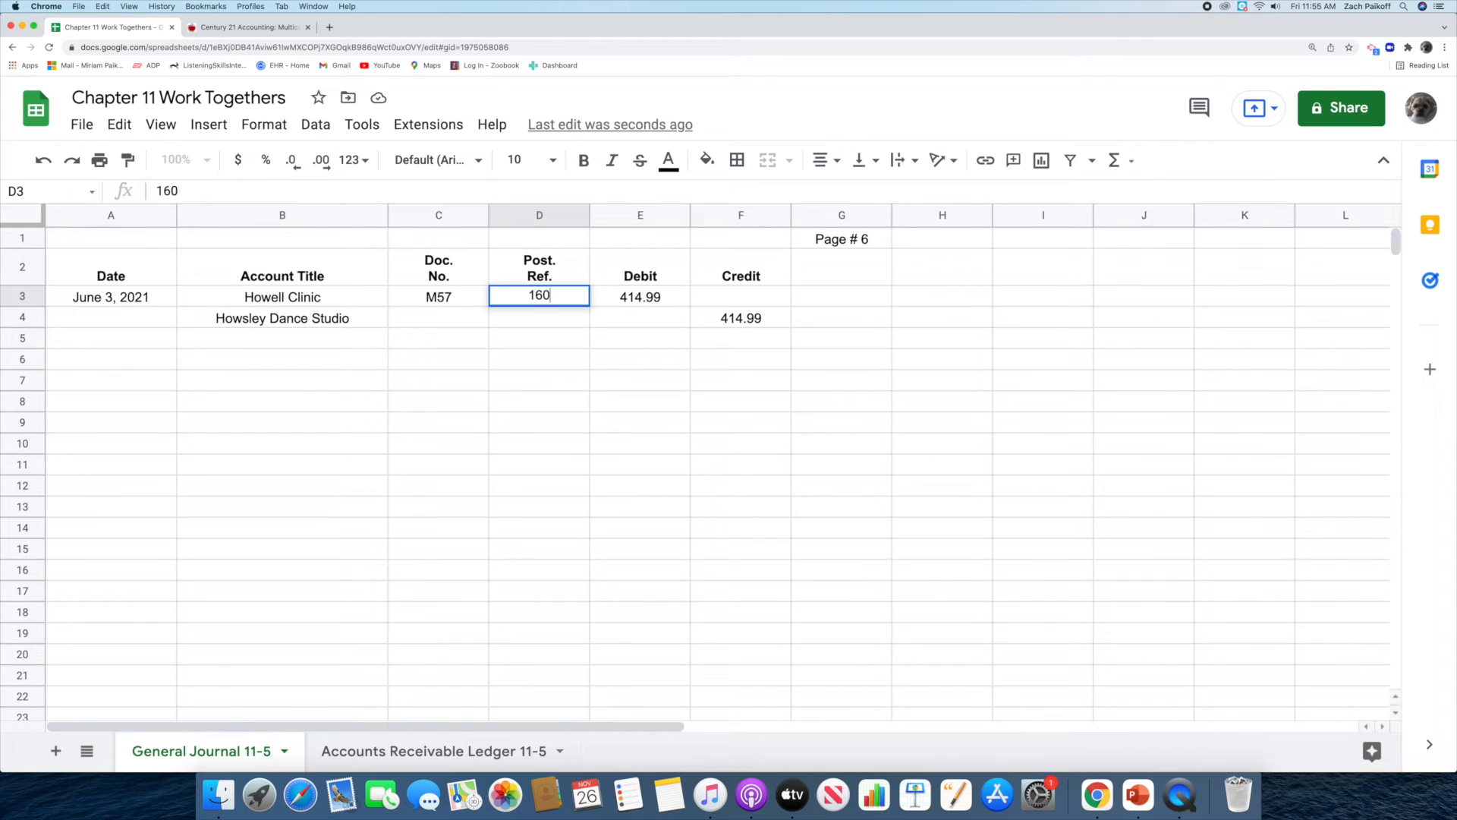
key("Return")
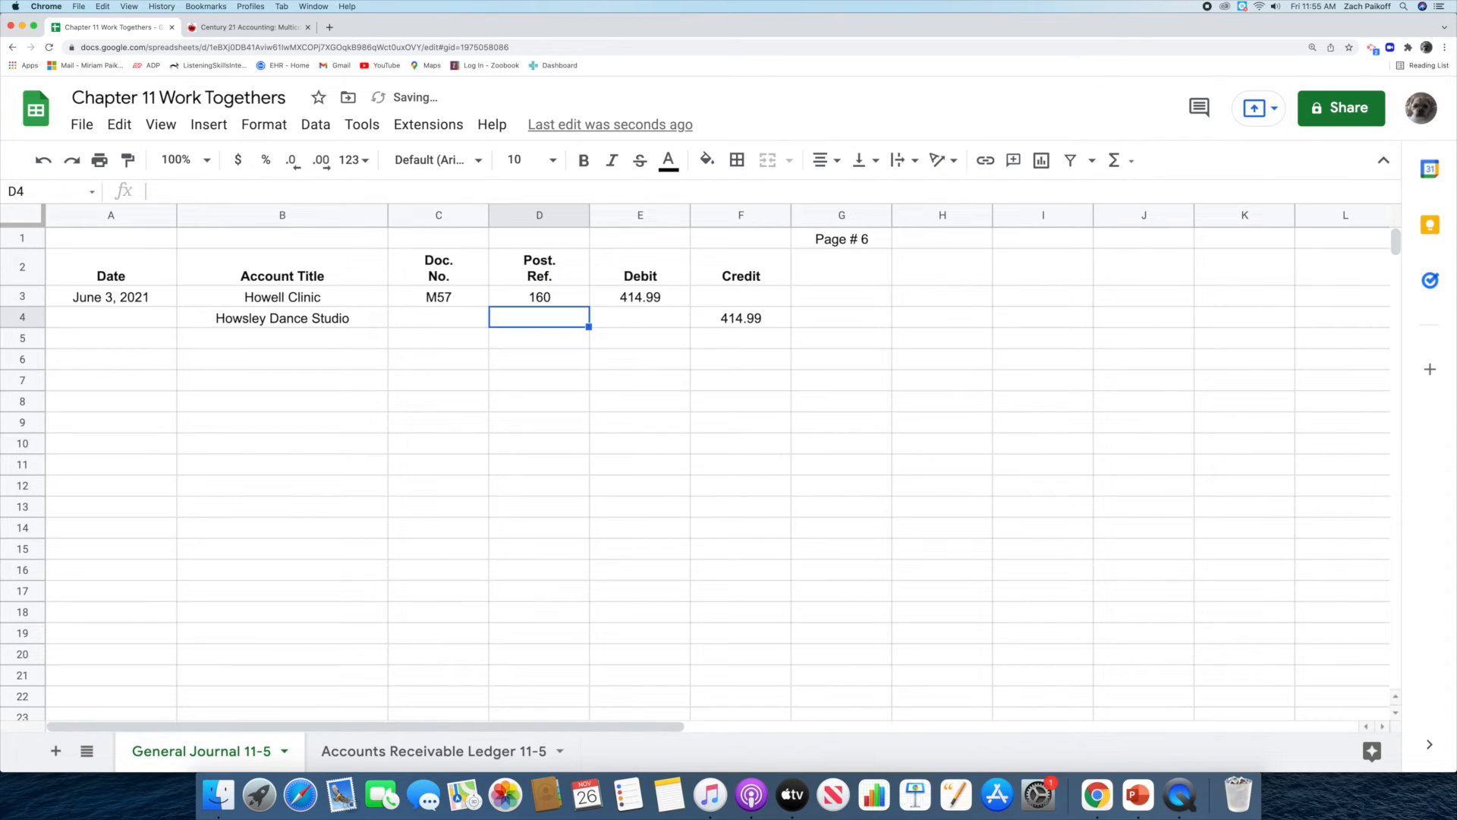
In the Accounts Receivable Ledger 11-5 sheet, date a new Howsley Dance Studio entry 3, below the June 1 balance.
left_click(398, 761)
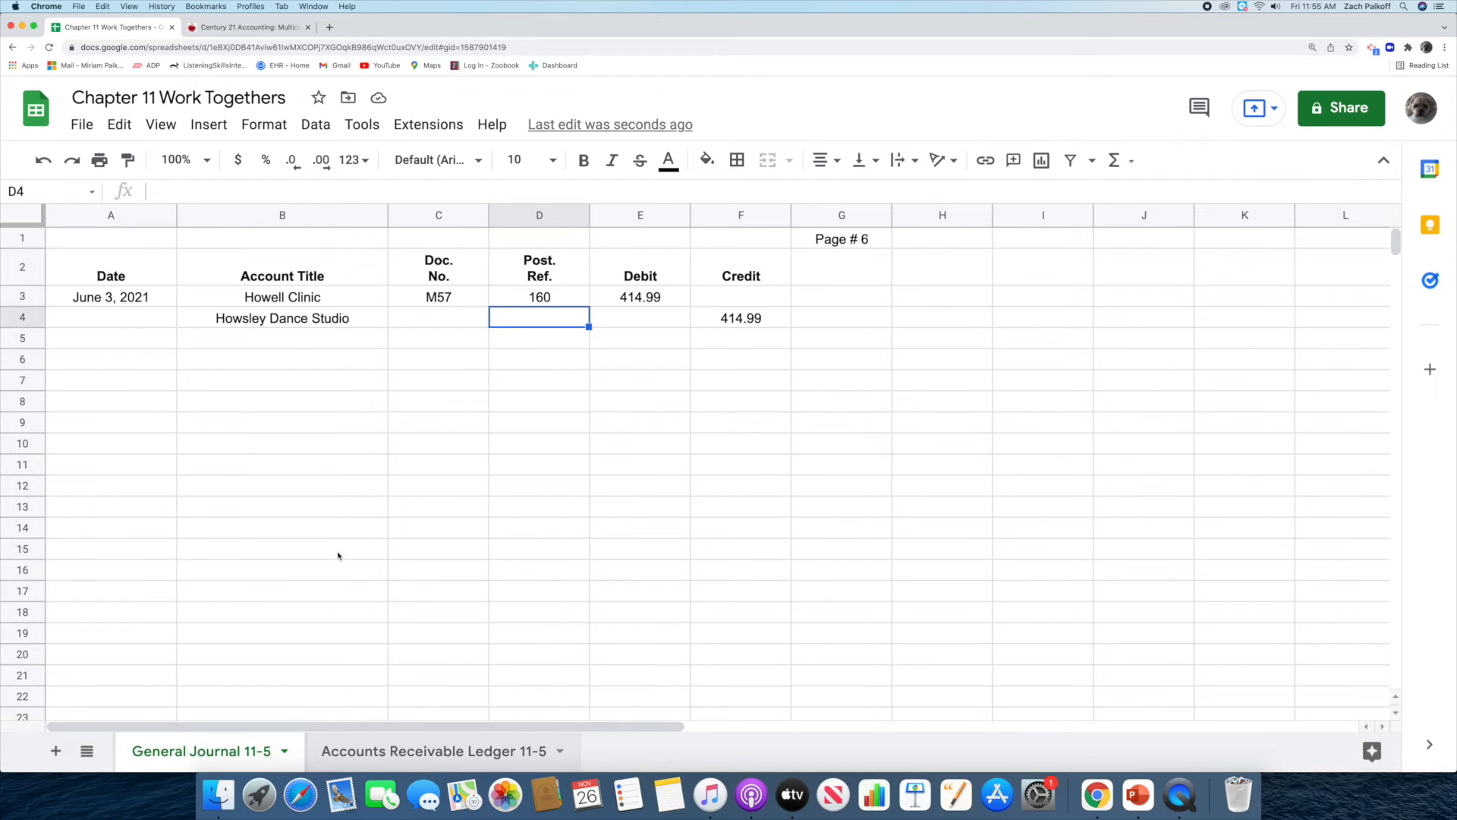
left_click(190, 429)
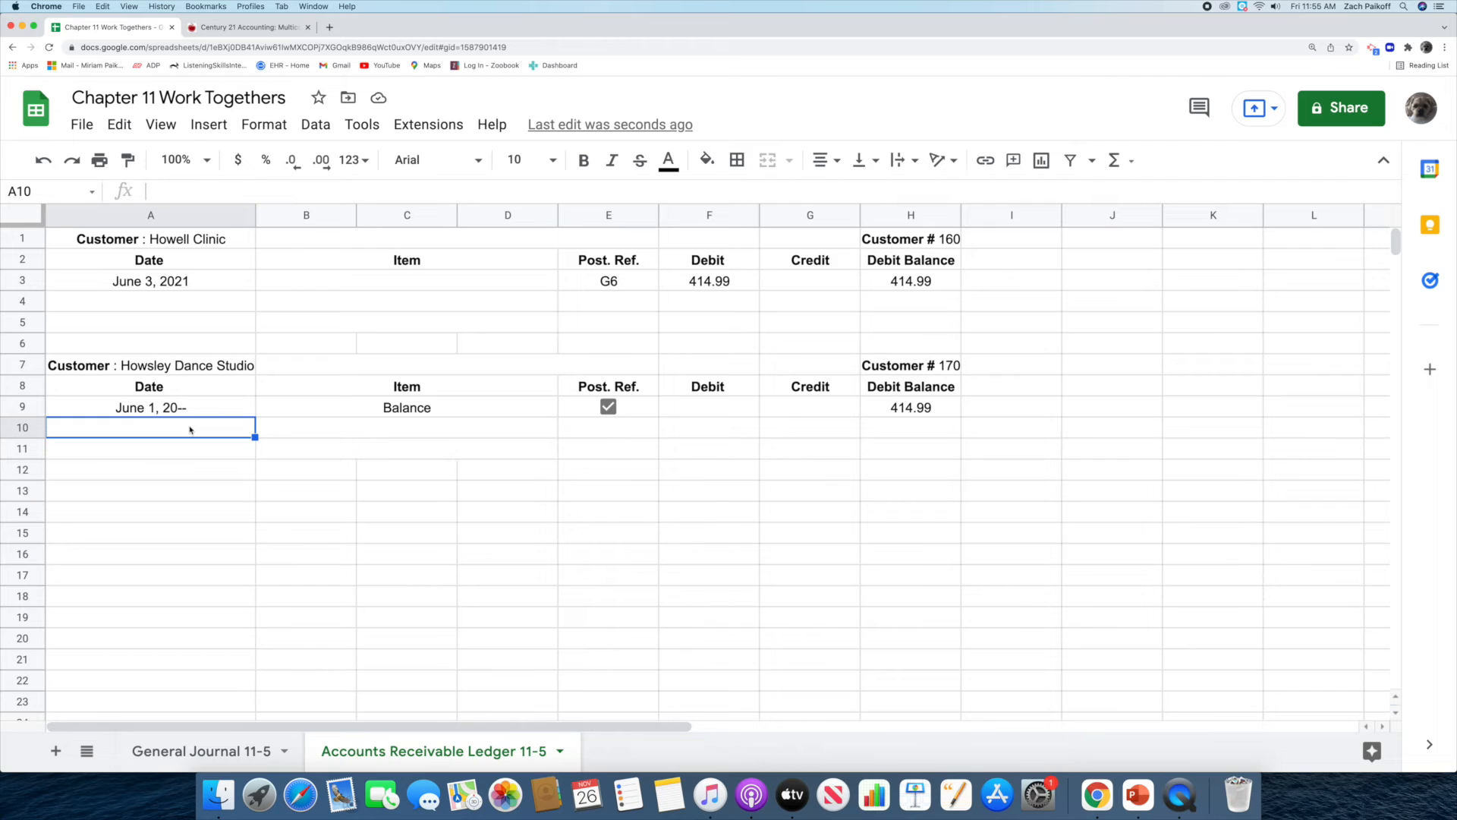
left_click(189, 430)
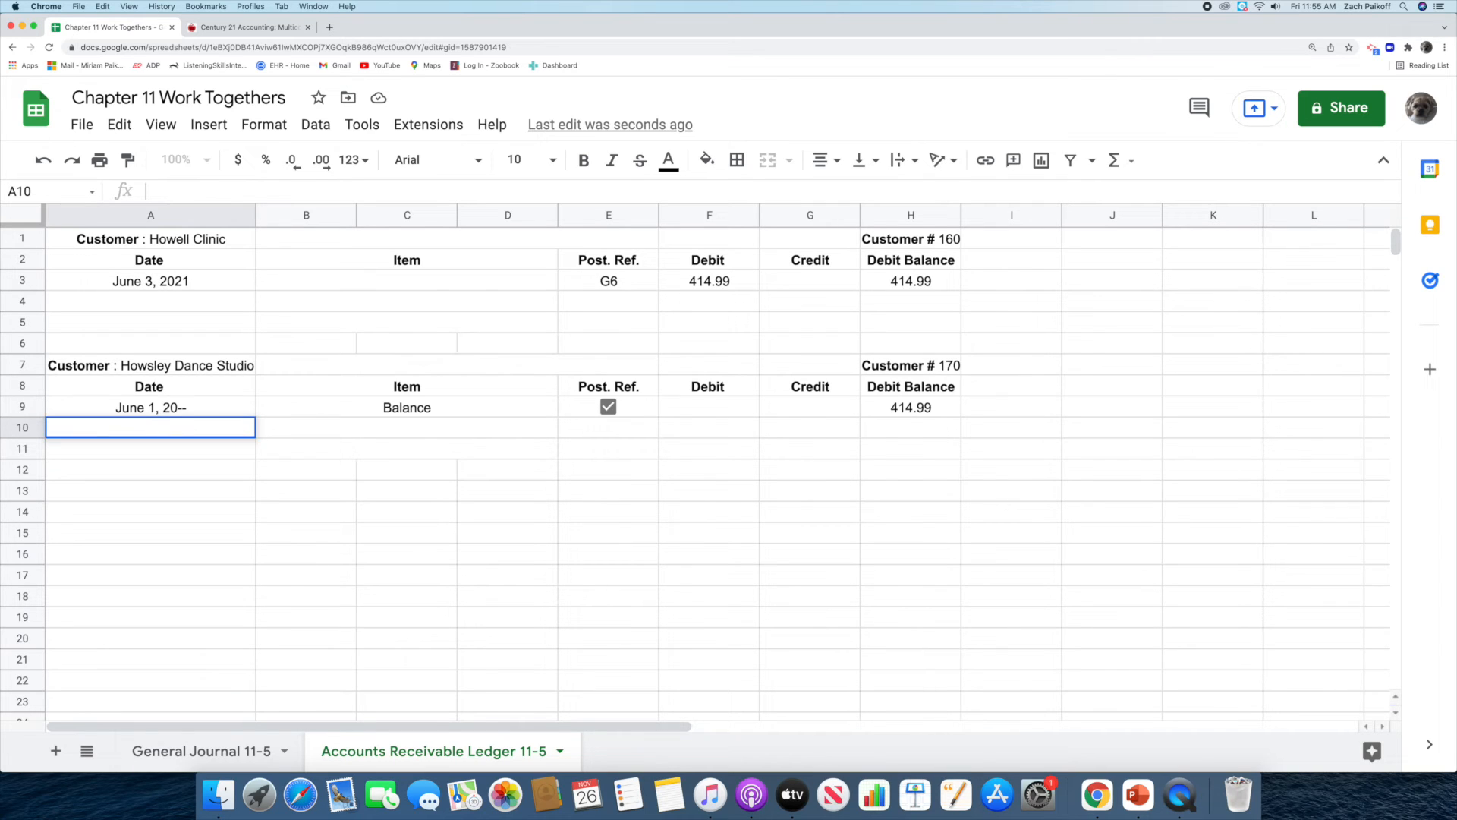
type("3")
key("Return")
Leave the item blank and enter G6 as the posting reference for Howsley Dance Studio's June 3 ledger entry.
left_click(400, 430)
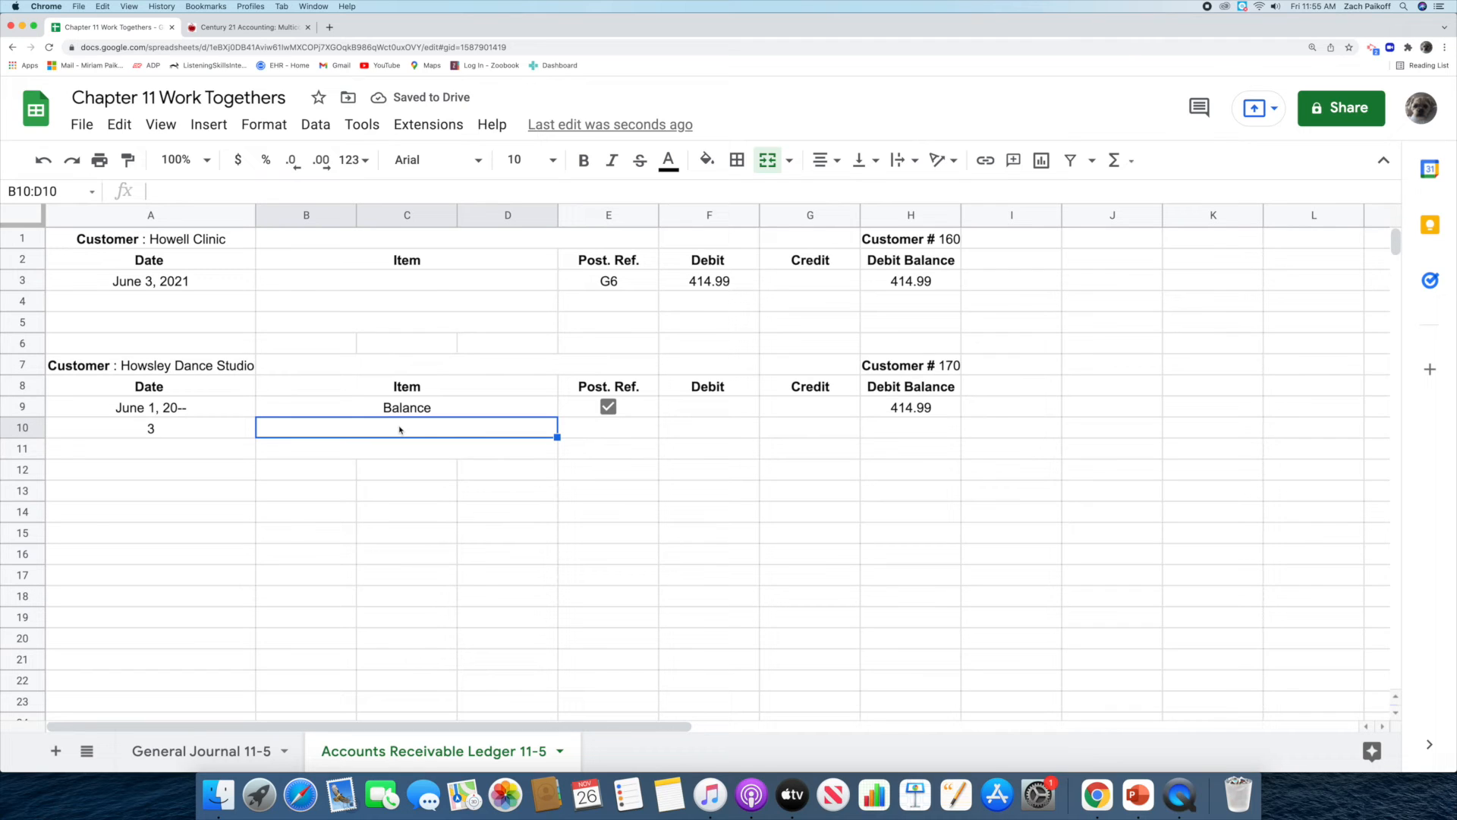
left_click(607, 428)
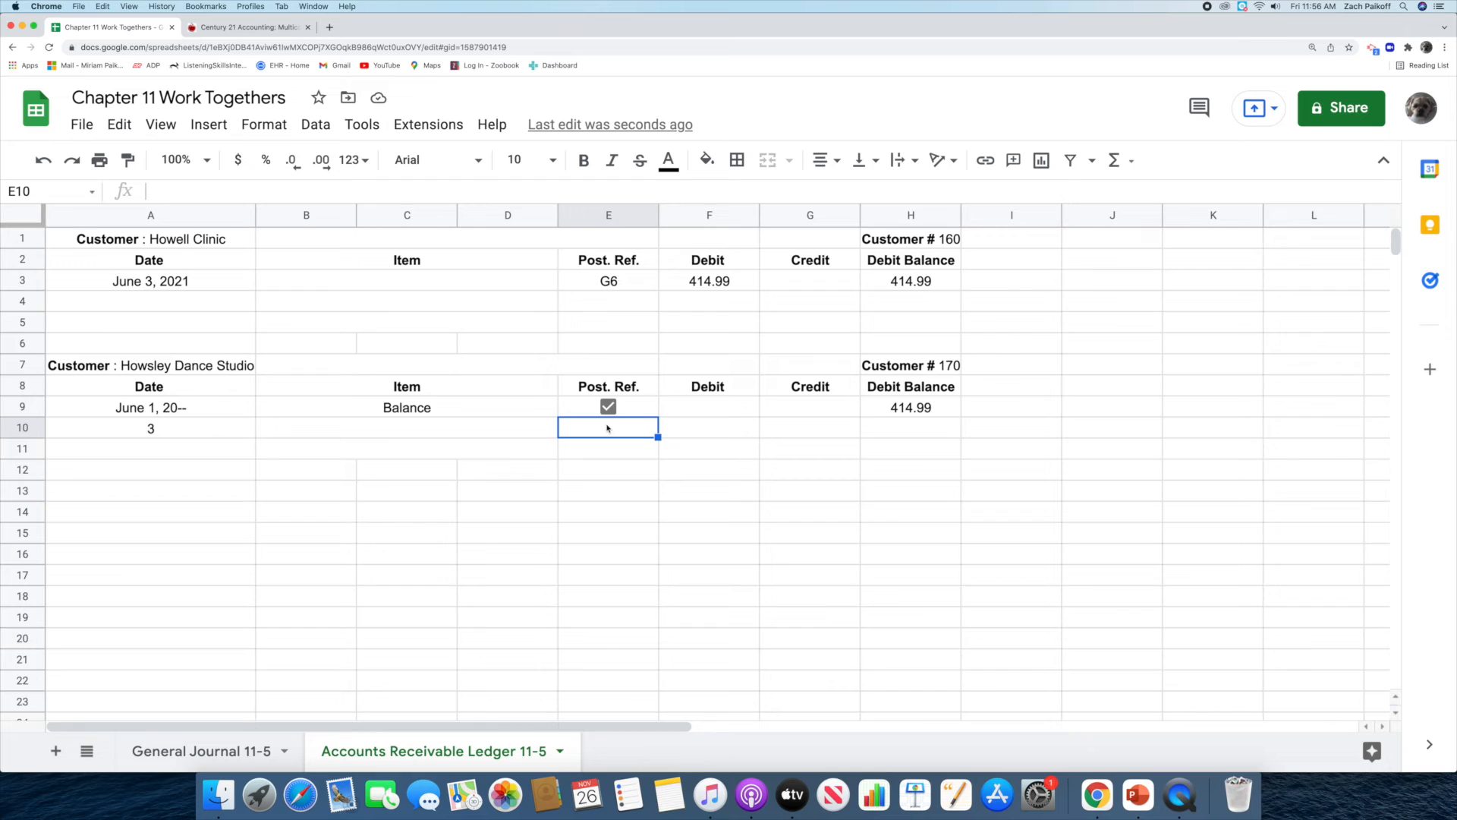
double_click(607, 427)
type("G6")
key("Return")
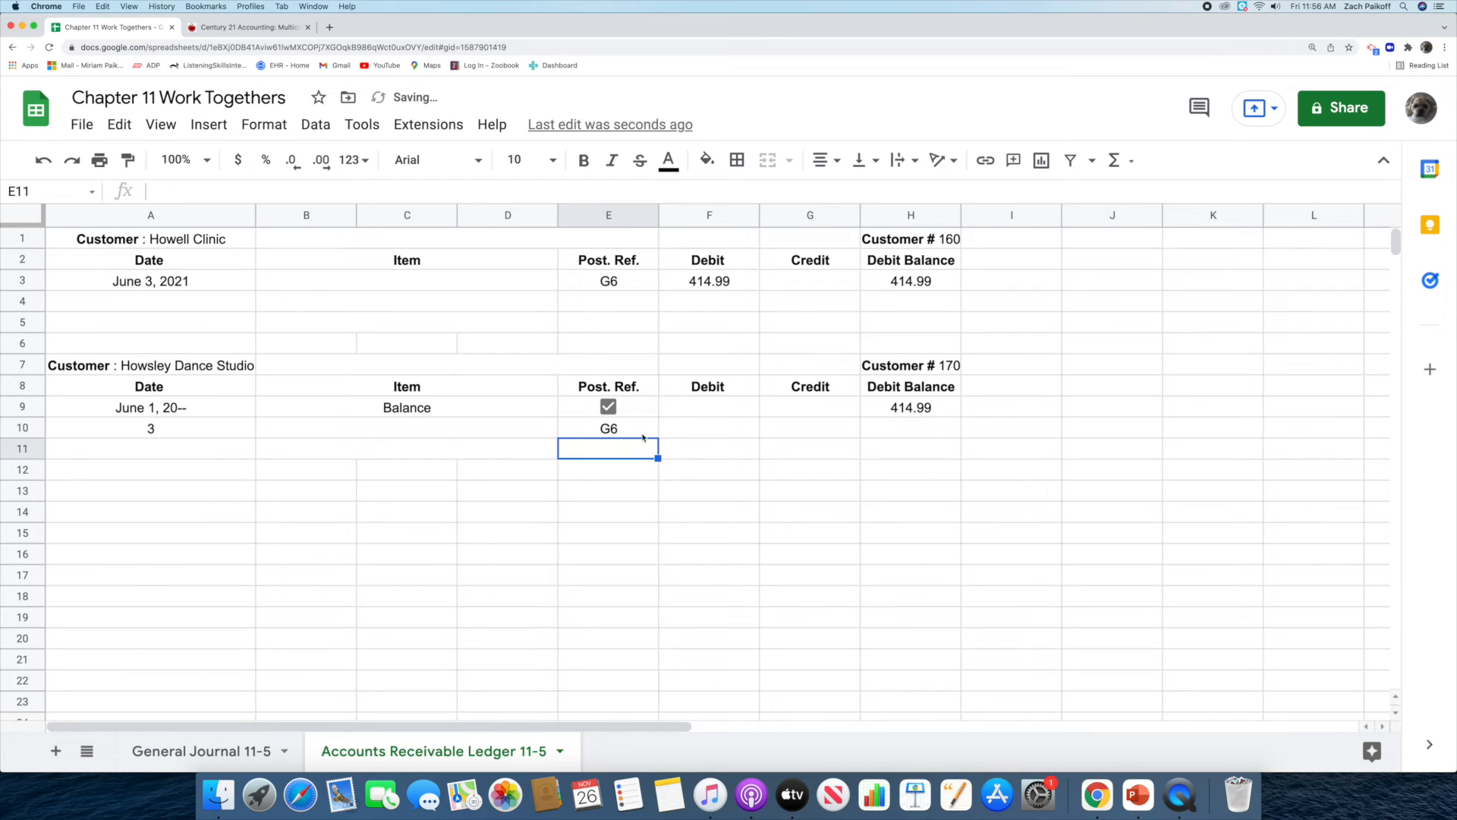
Post a credit of 414.99 to Howsley Dance Studio's June 3 ledger entry.
left_click(785, 431)
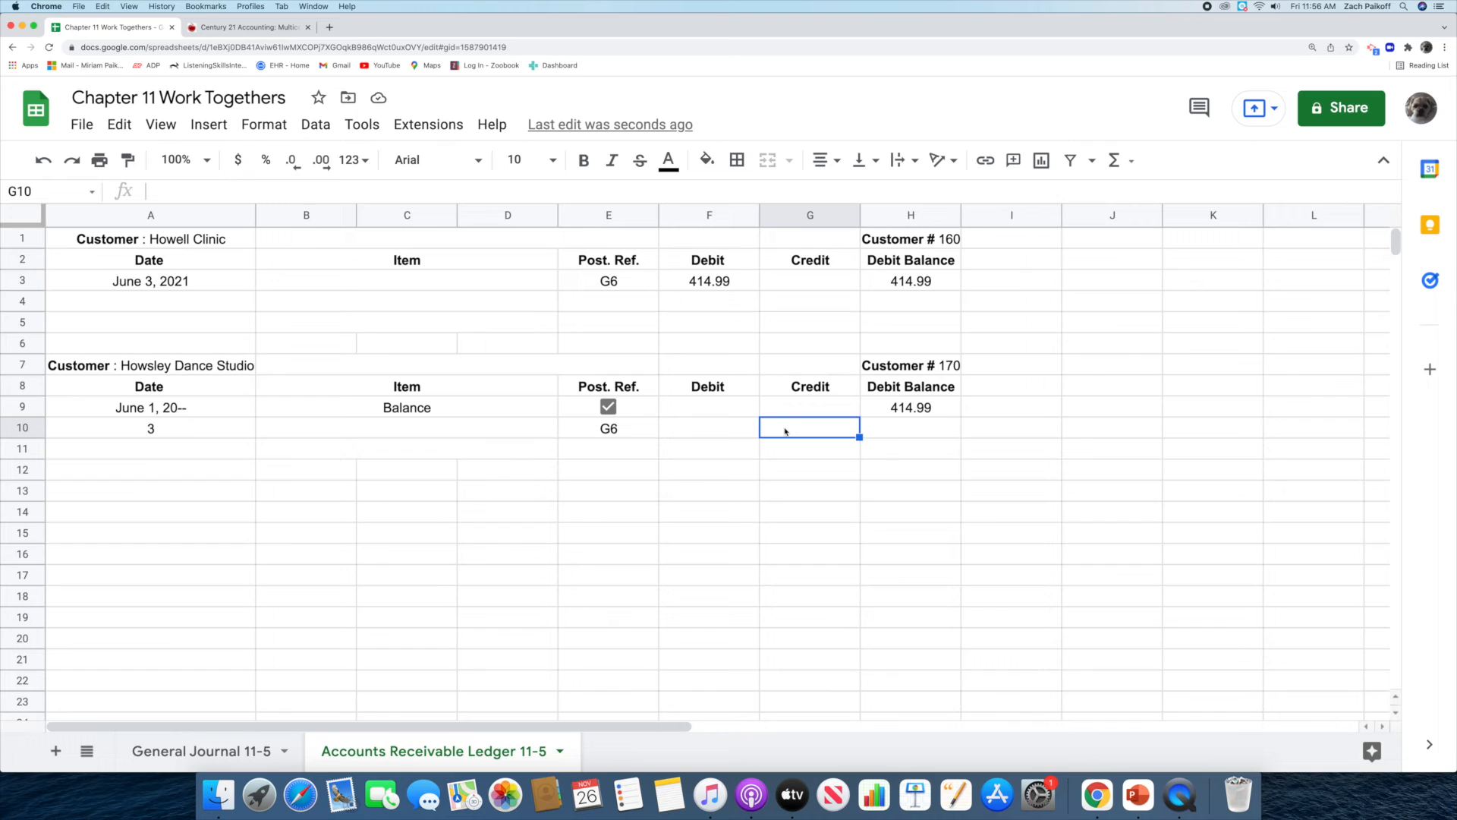
double_click(784, 431)
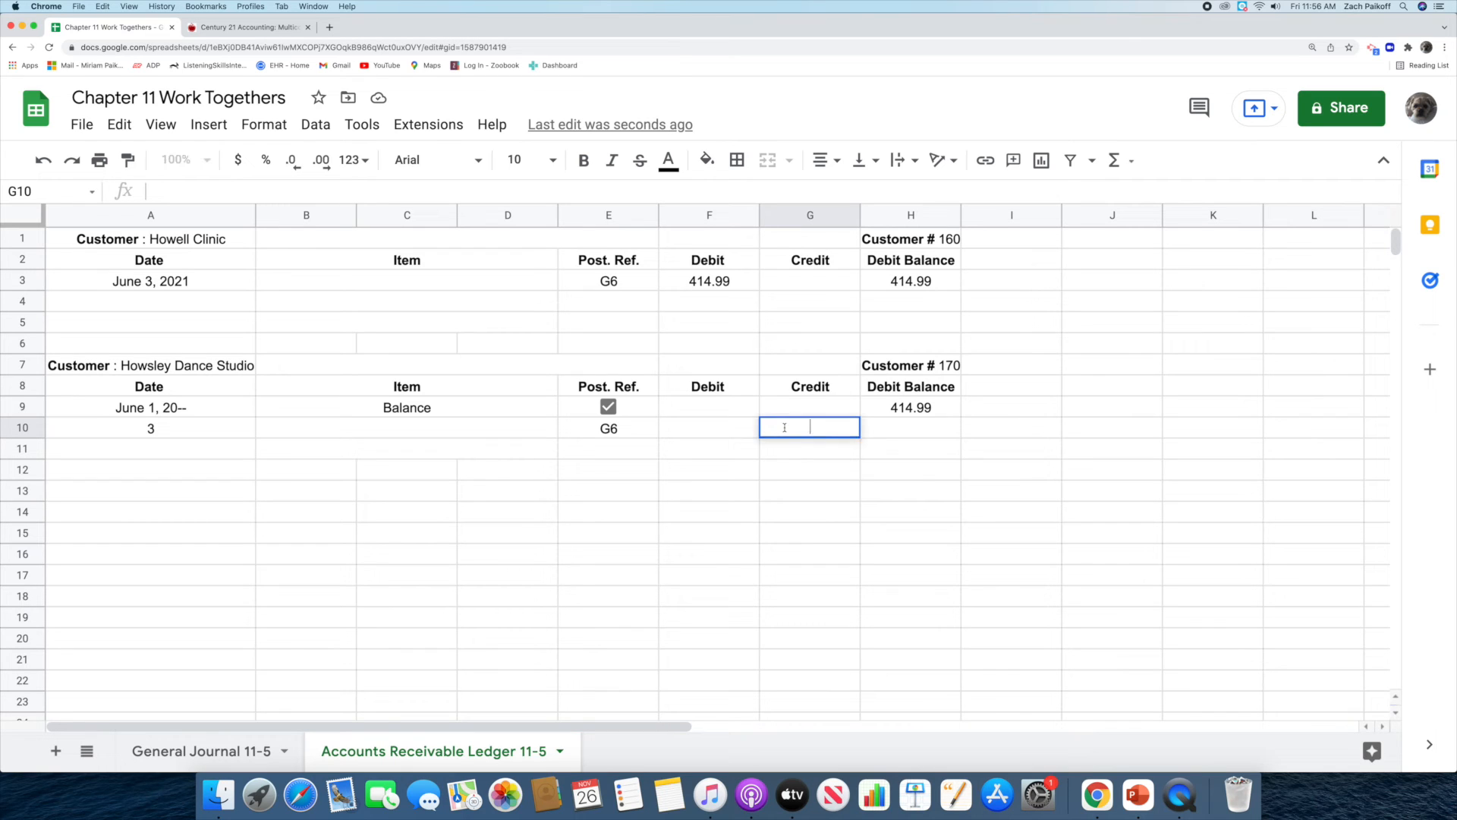
type("414.99")
key("Return")
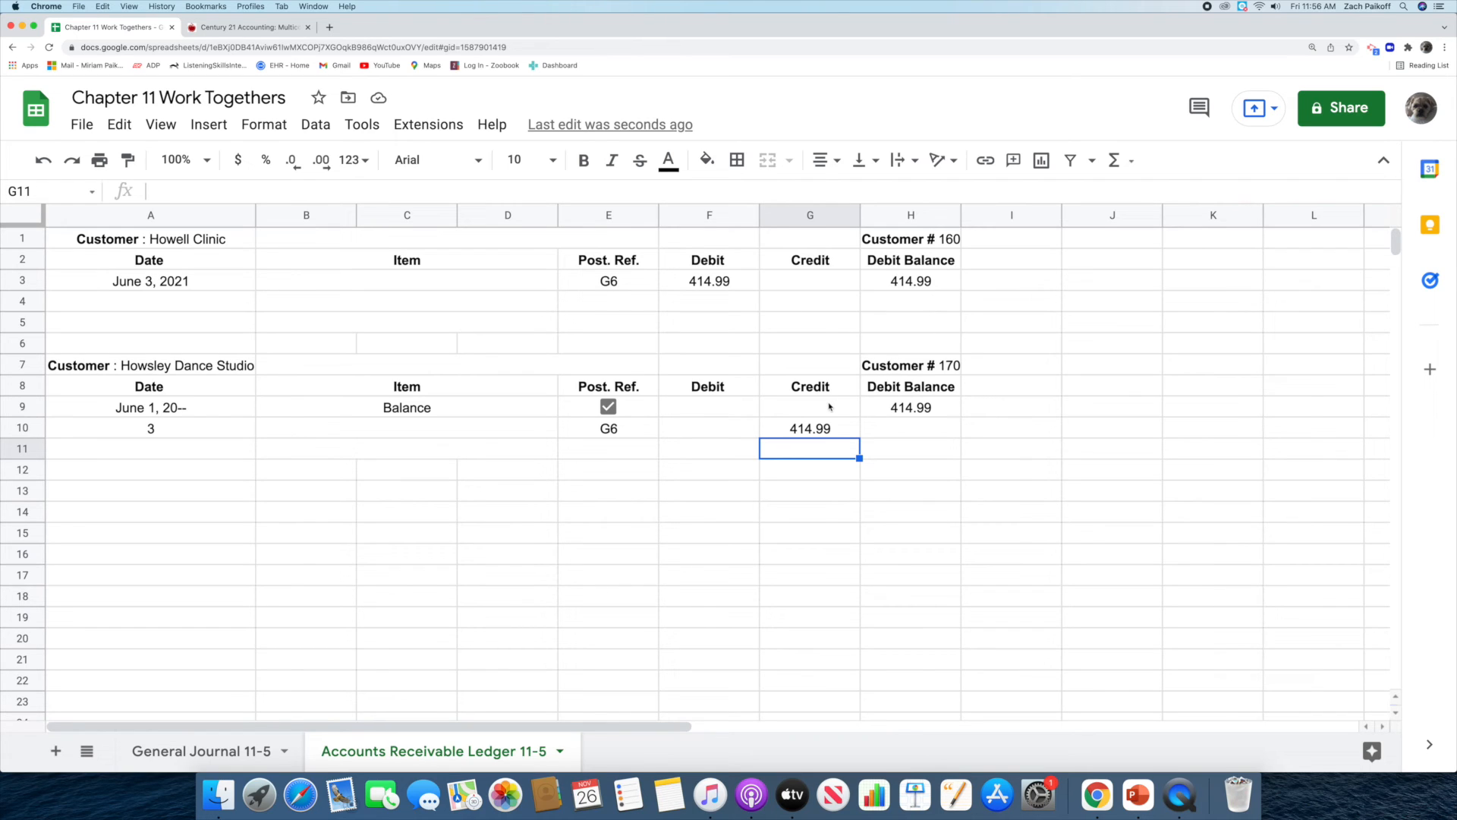
Enter 0 as the debit balance of Howsley Dance Studio's June 3 ledger entry.
left_click(882, 428)
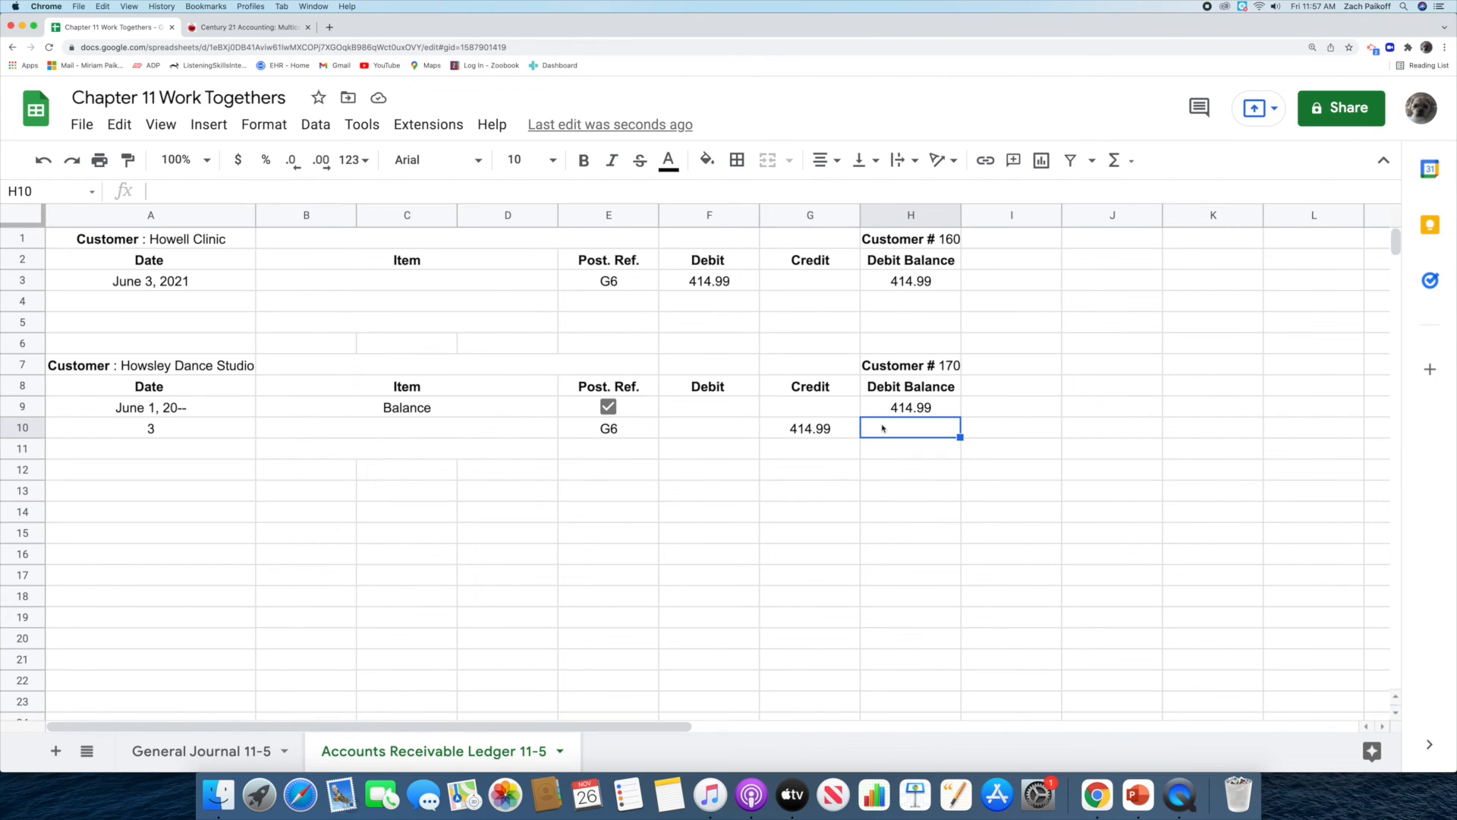
double_click(882, 427)
type("0")
key("Return")
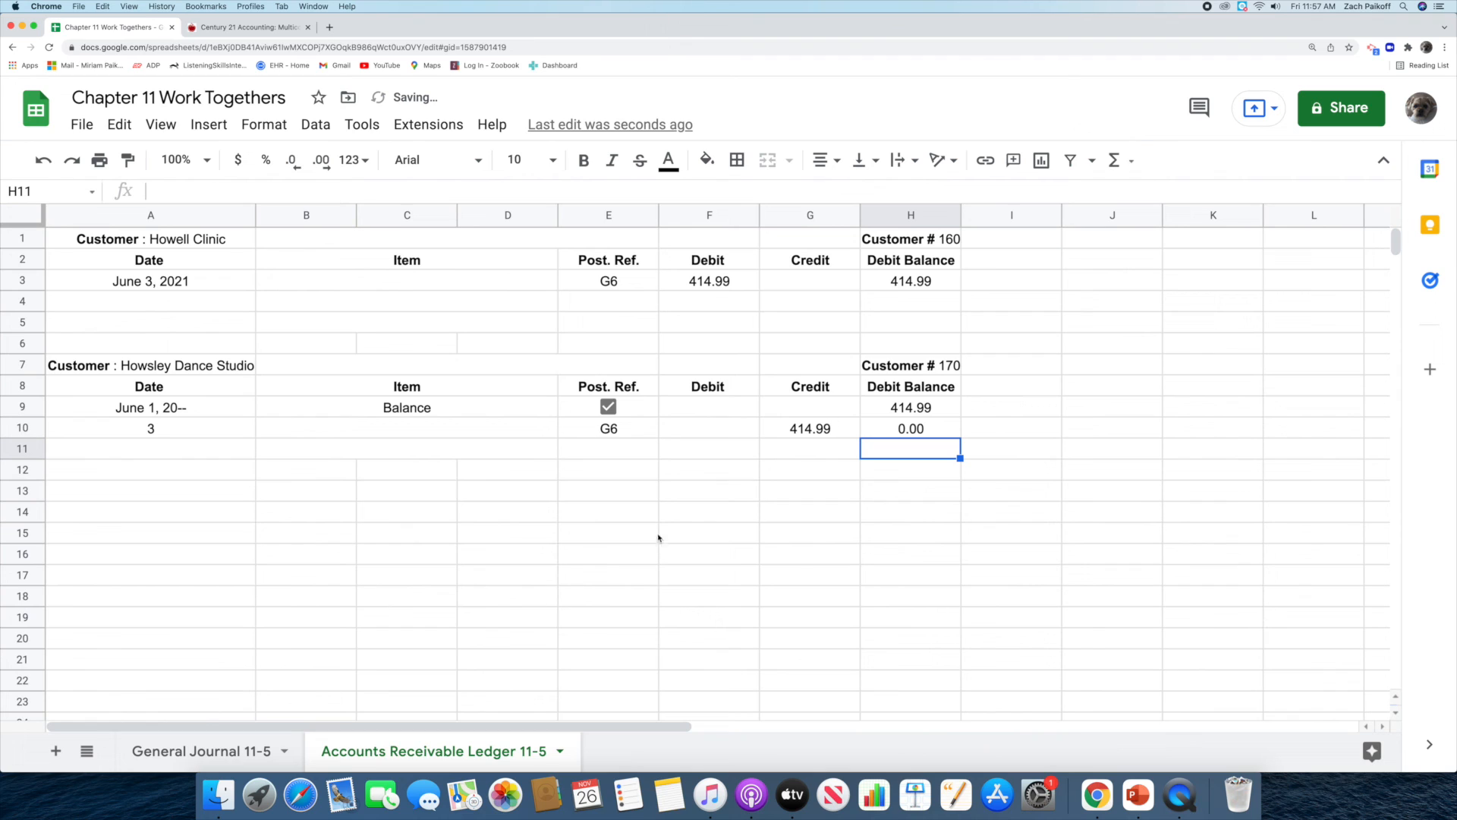
In the General Journal 11-5 sheet, enter Howsley Dance Studio's customer number as the posting reference on its line.
left_click(193, 749)
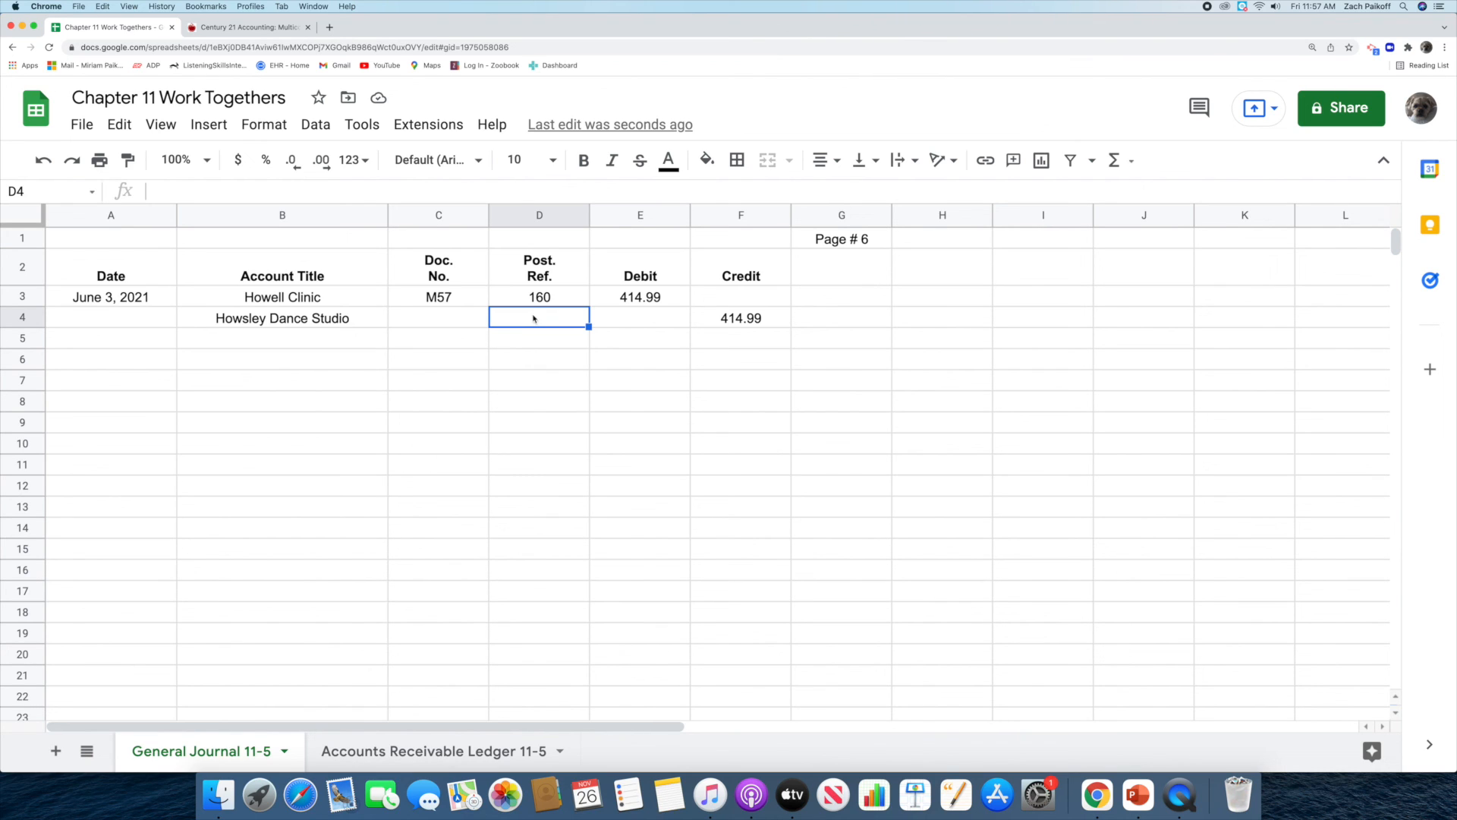
double_click(534, 317)
type("170")
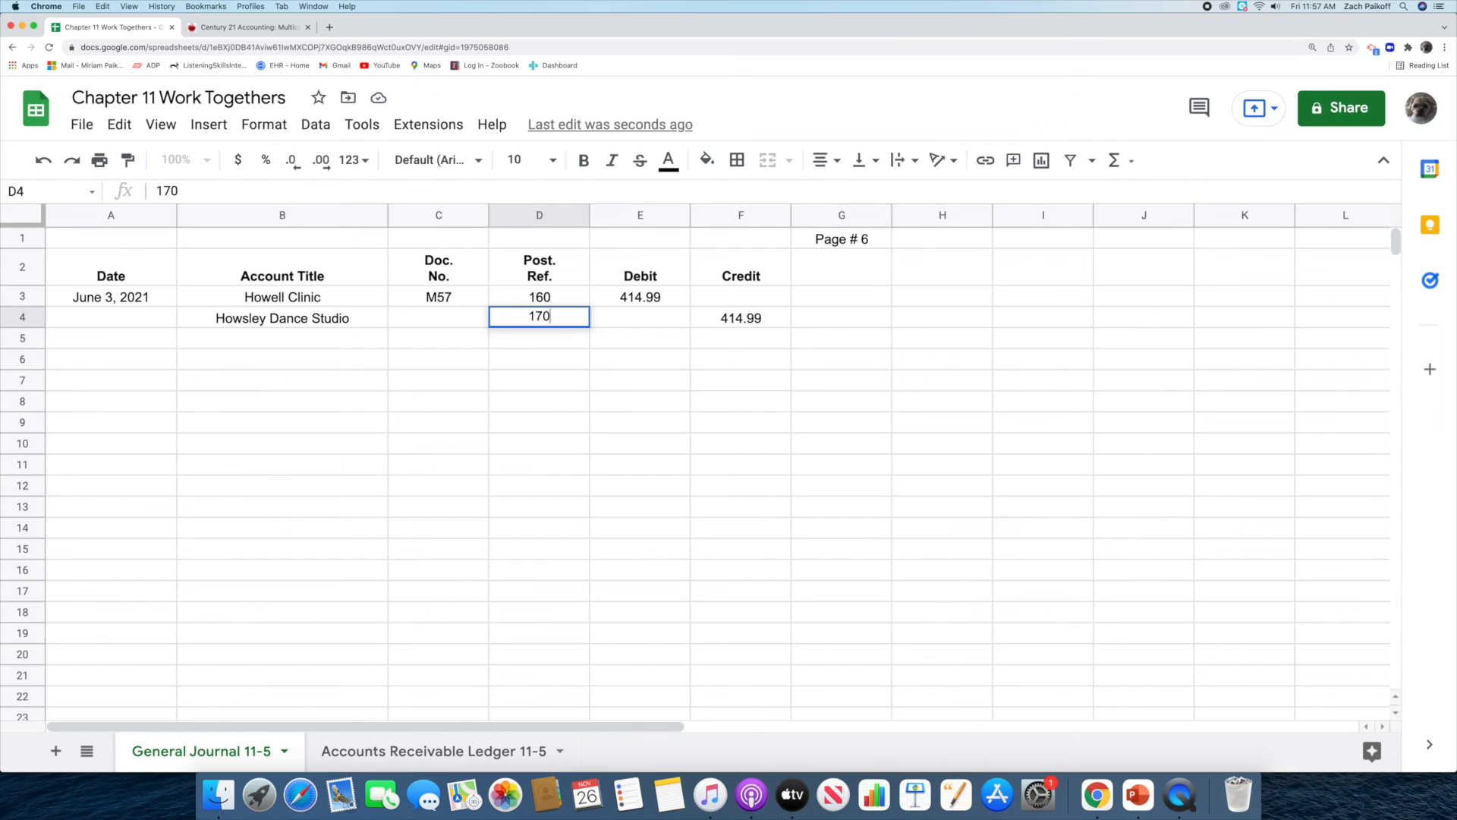
key("Return")
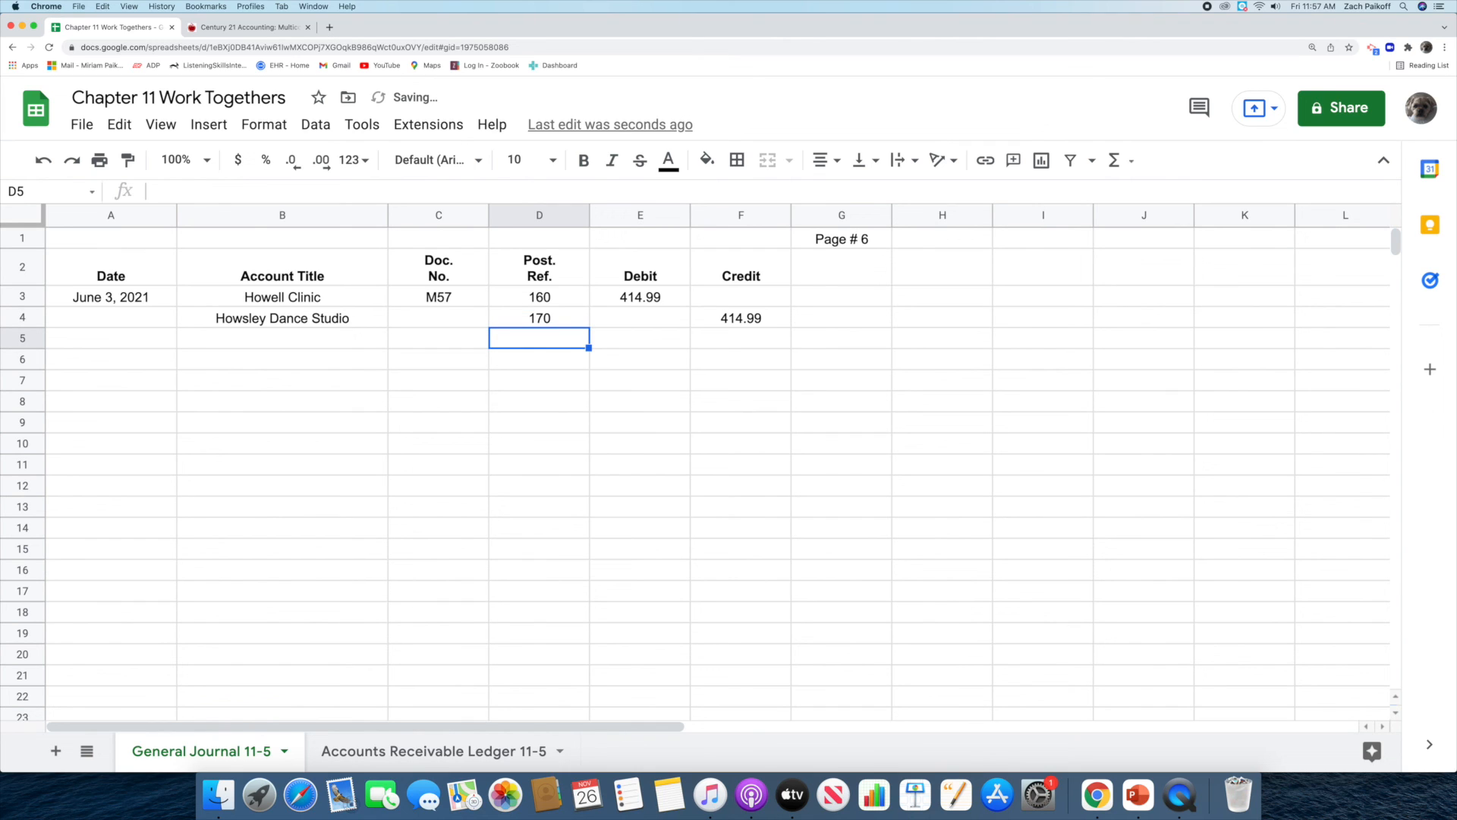